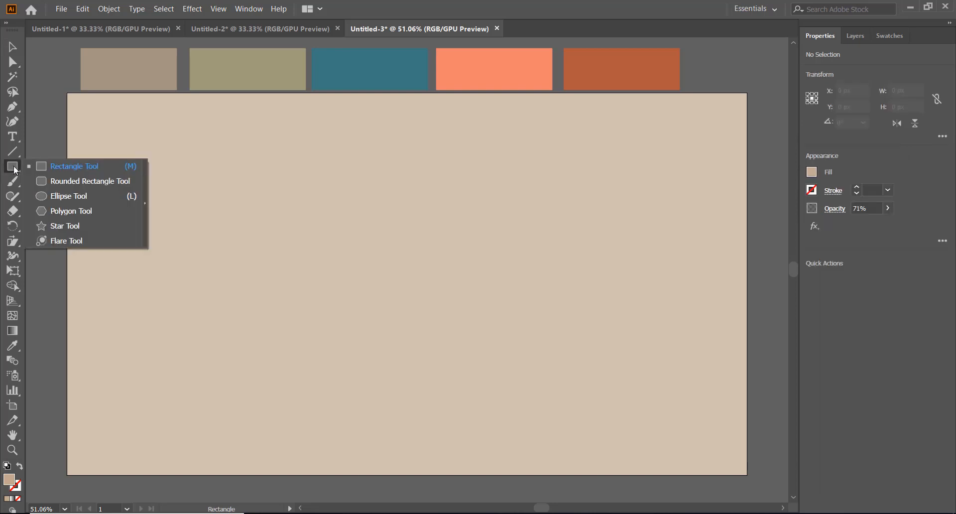
Step: Draw a flat horizontal ellipse above the artboard's centre and stretch it to about 268 × 43 px
left_click_drag(305, 230, 437, 241)
key("v")
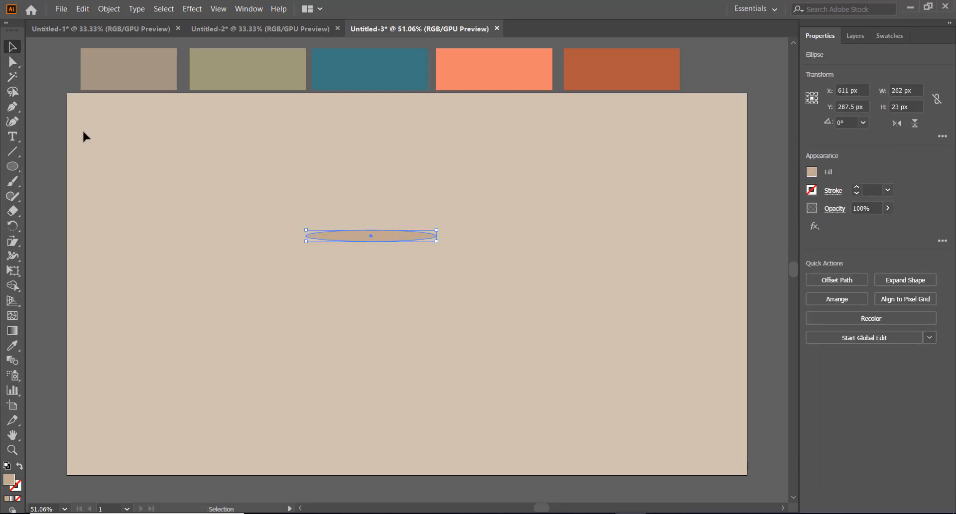
left_click(83, 132)
left_click(351, 237)
left_click_drag(438, 243, 441, 246)
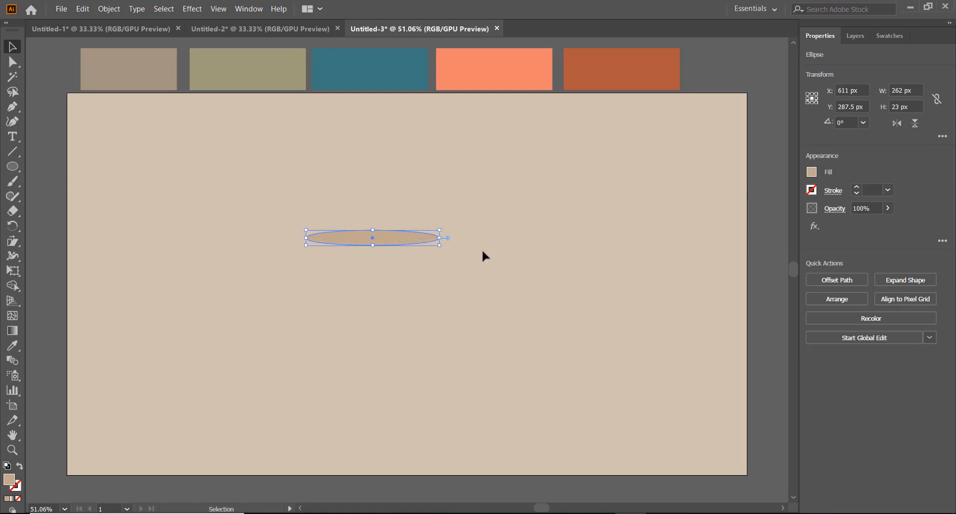
left_click(482, 251)
left_click(384, 235)
left_click_drag(373, 246, 374, 250)
left_click(391, 265)
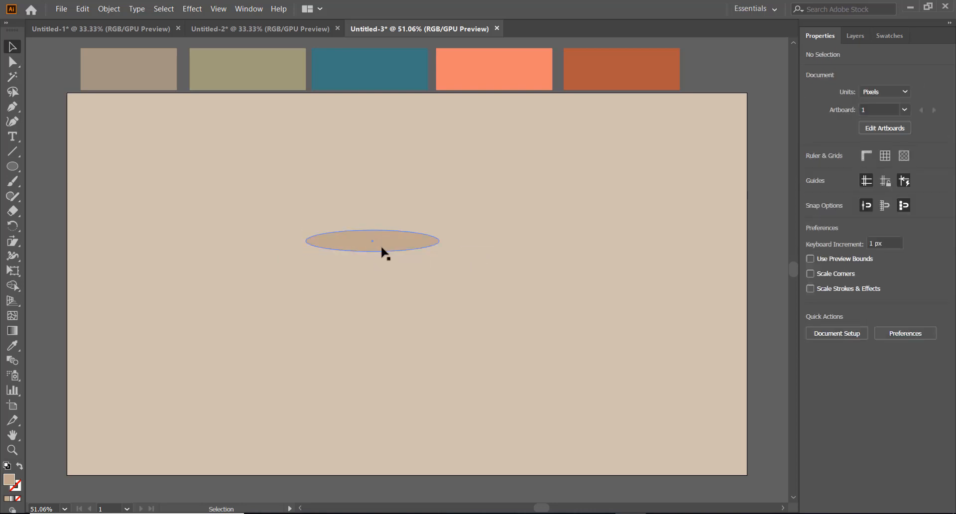
left_click(381, 247)
Step: Draw a rectangle about 274 × 215 px extending downward from the ellipse's left end
left_click_drag(13, 168, 57, 166)
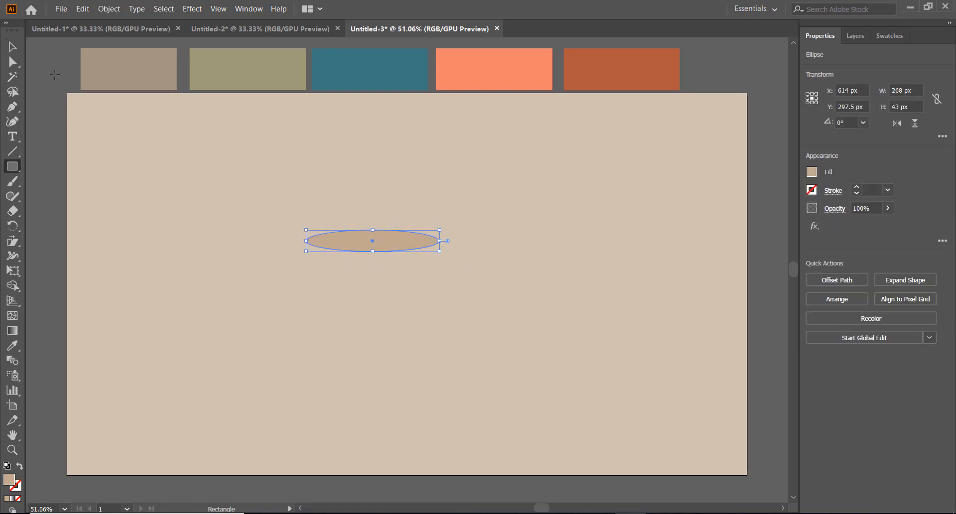
left_click(330, 192, "ctrl")
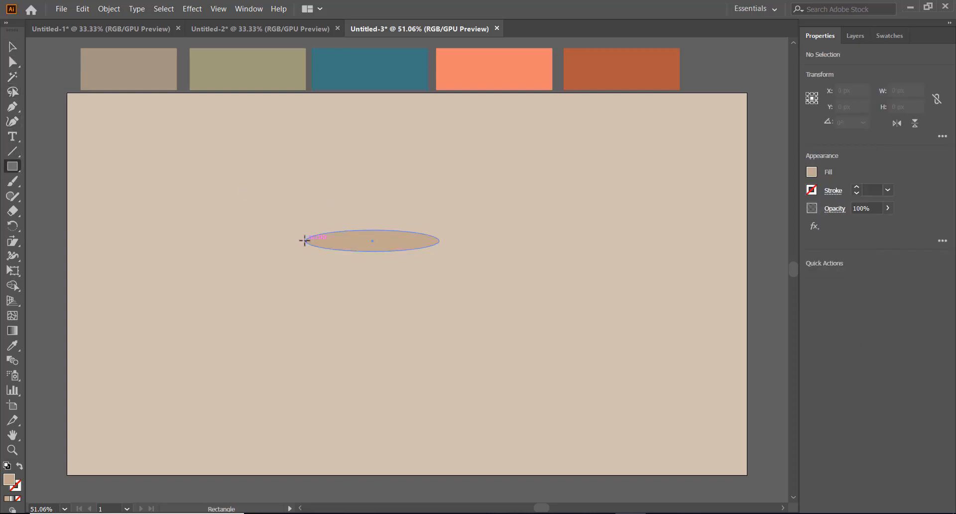
mouse_move(305, 240)
left_mouse_down()
mouse_move(437, 300)
mouse_move(442, 347)
left_mouse_up()
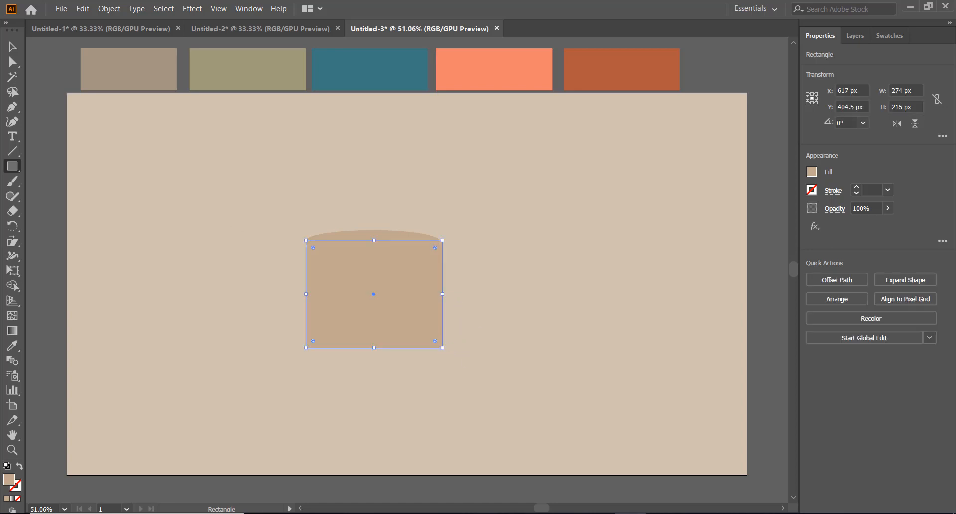
key("v")
right_click(377, 241)
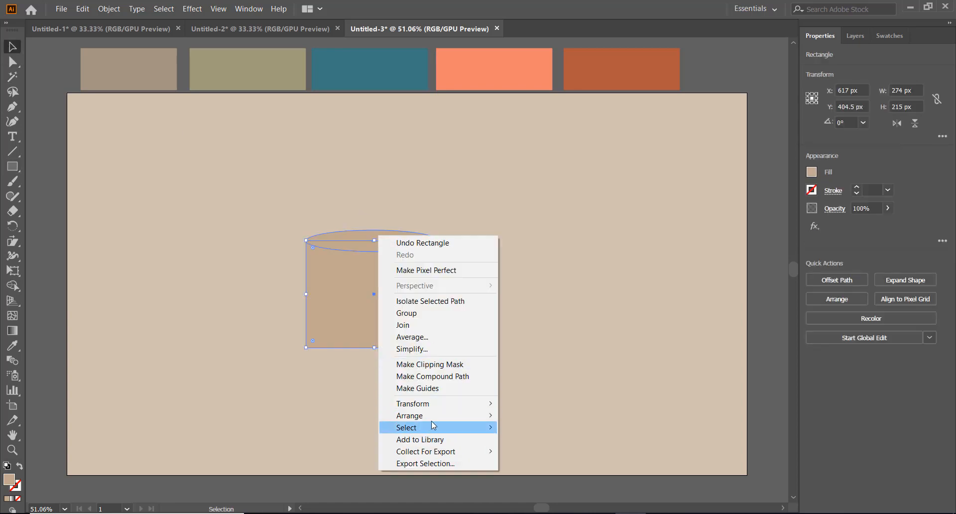
left_click(609, 424)
left_click(518, 370)
Step: Try to taper the rectangle from its lower-left corner with the Shear tool and undo the attempts
left_click(369, 287)
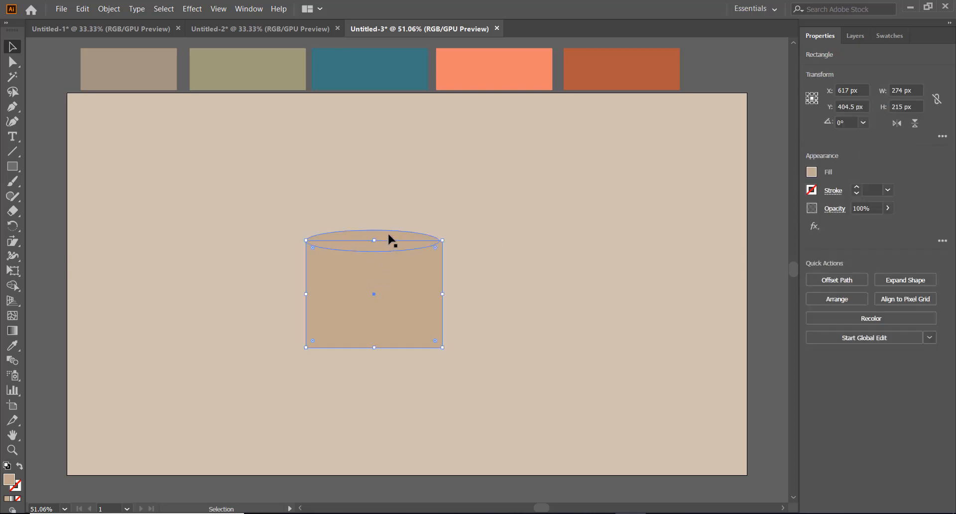
left_click_drag(12, 241, 46, 256)
left_click_drag(306, 347, 428, 352)
key("ctrl+z")
left_click_drag(306, 348, 327, 348)
key("ctrl+z")
Step: Taper the rectangle symmetrically toward its lower edge into a pot shape using Free Transform's perspective distortion
left_click(13, 242)
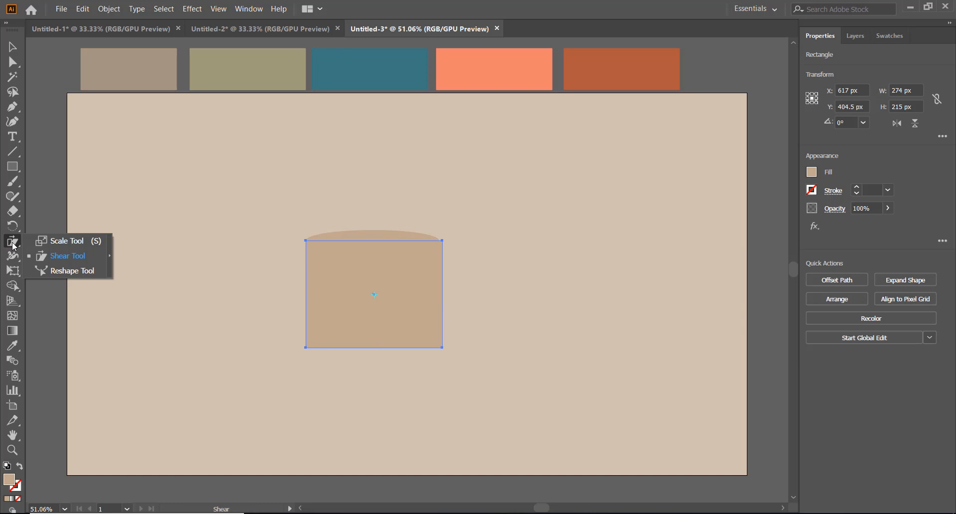
left_click(14, 257)
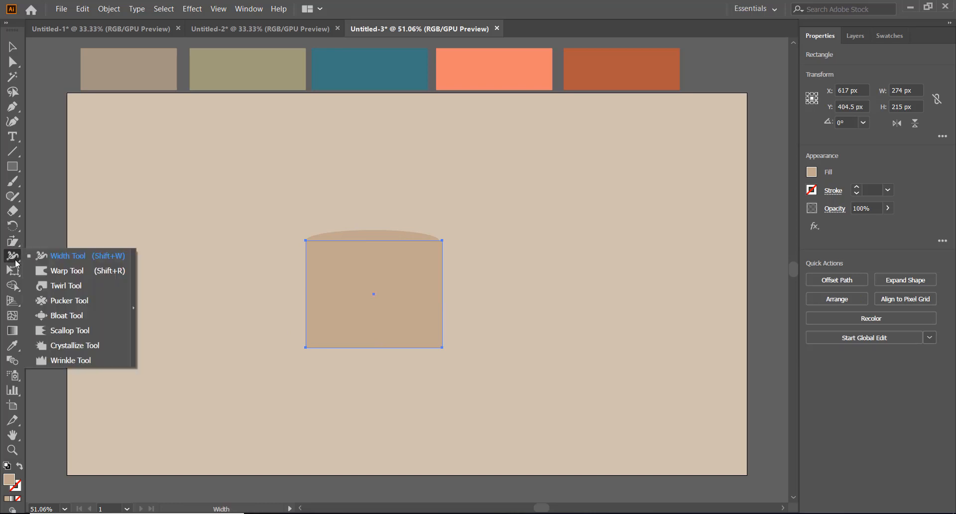
left_click(13, 271)
left_click(69, 132)
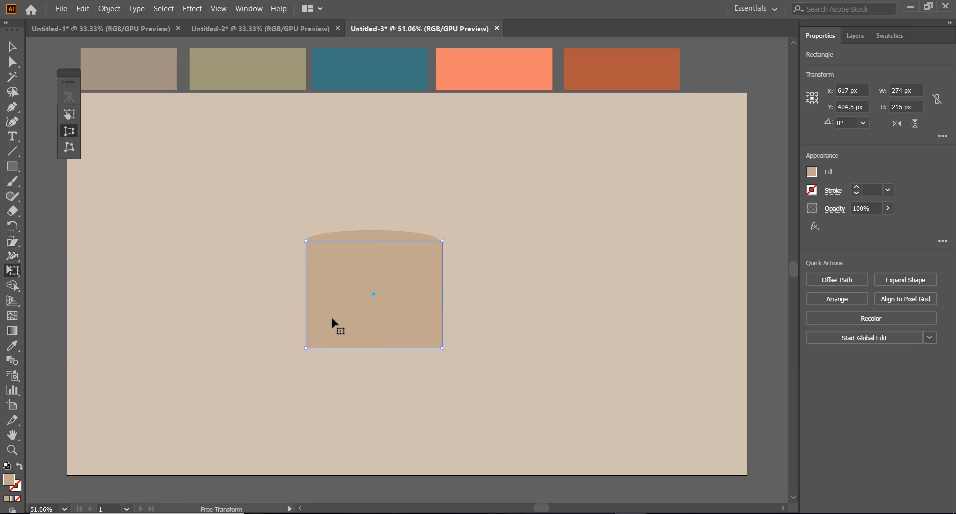
left_click_drag(305, 348, 344, 352)
left_click(12, 47)
left_click(225, 151)
Step: Fill the tapered body with a linear gradient and sample the dark rust swatch for its right-hand colour stop
left_click(384, 241)
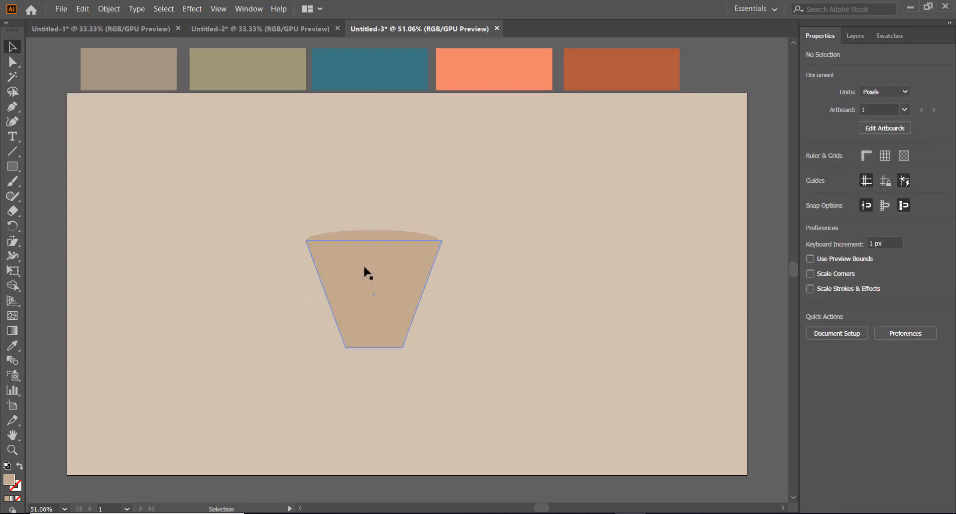
left_click(12, 330)
left_click(422, 273)
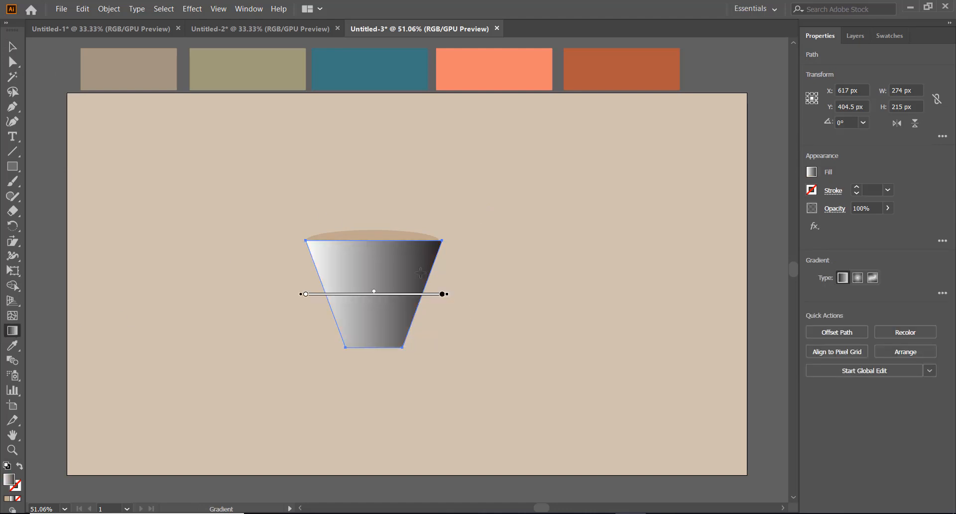
double_click(442, 294)
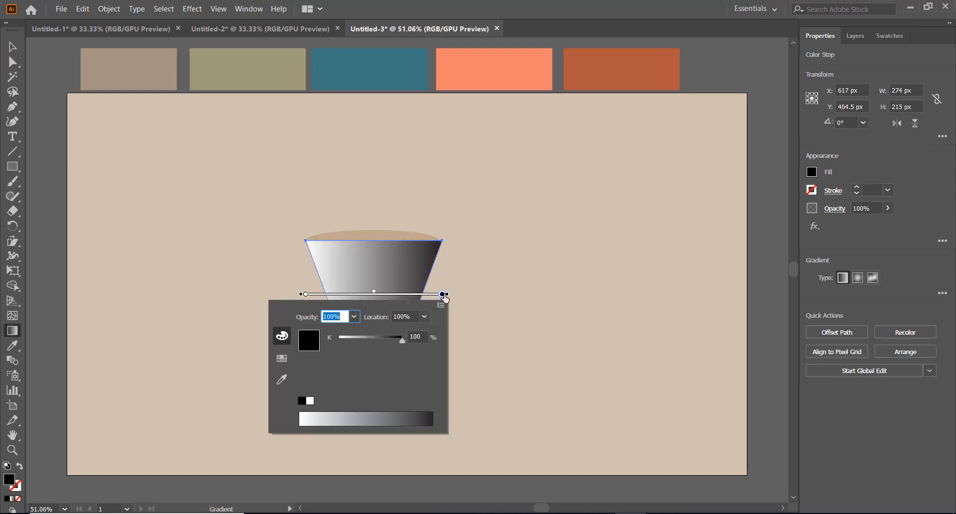
left_click(282, 379)
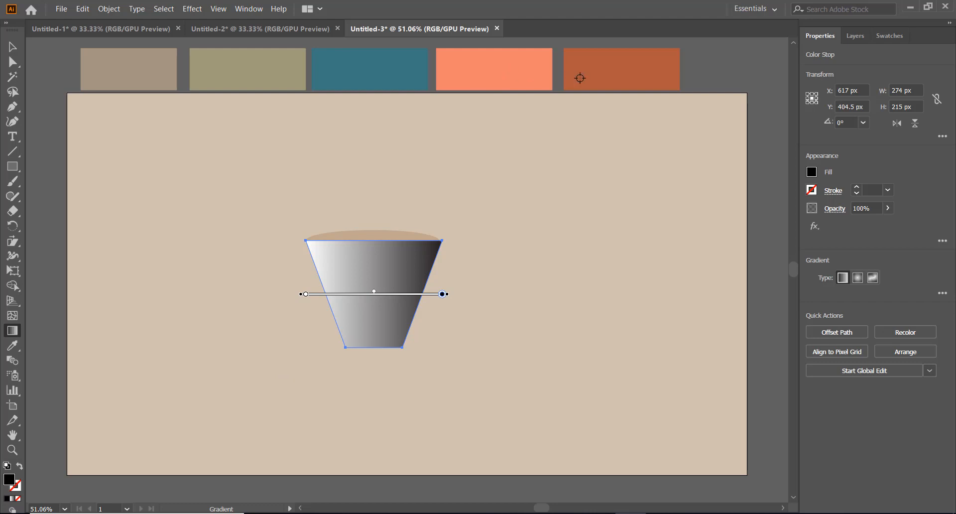
left_click(580, 78)
Step: Sample the coral swatch for the left-hand colour stop of the pot body's gradient
double_click(305, 294)
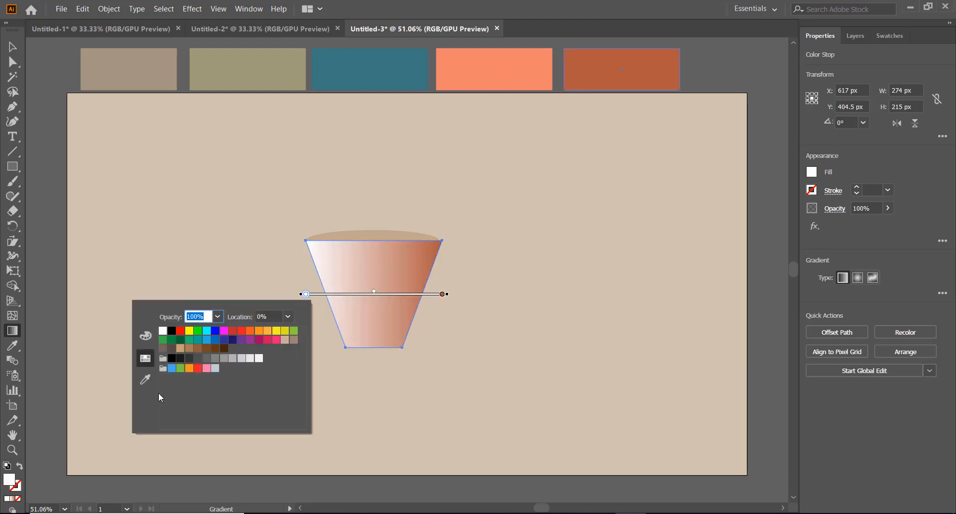
left_click(145, 379)
left_click(522, 65)
key("Escape")
left_click(12, 47)
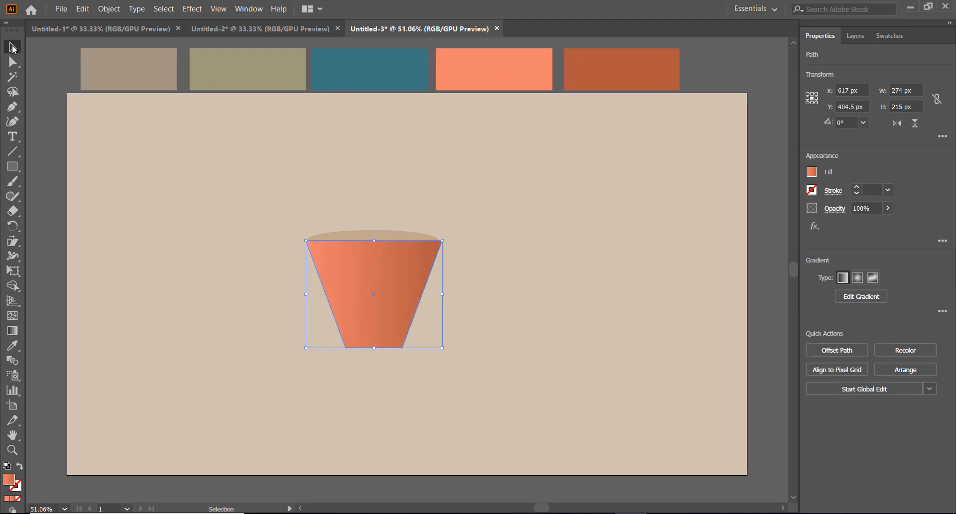
Step: Bring the ellipse to the front of the pot body
left_click(471, 281)
left_click(378, 230)
right_click(378, 230)
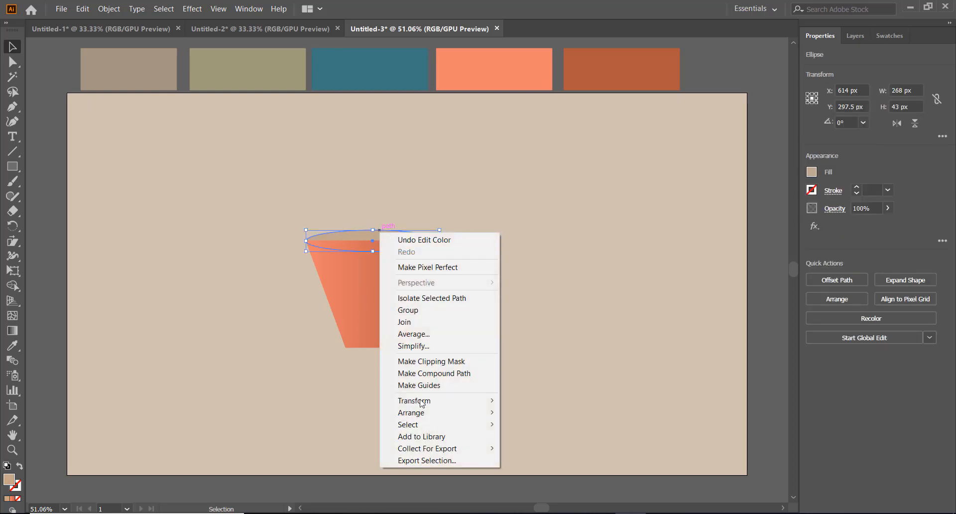
left_click(529, 409)
Step: Widen the ellipse to about 274 px so it spans the pot body's upper edge
left_click(449, 292)
left_click(429, 243)
left_click_drag(439, 241, 443, 241)
left_click(536, 286)
key("ctrl+1")
key("ctrl+plus")
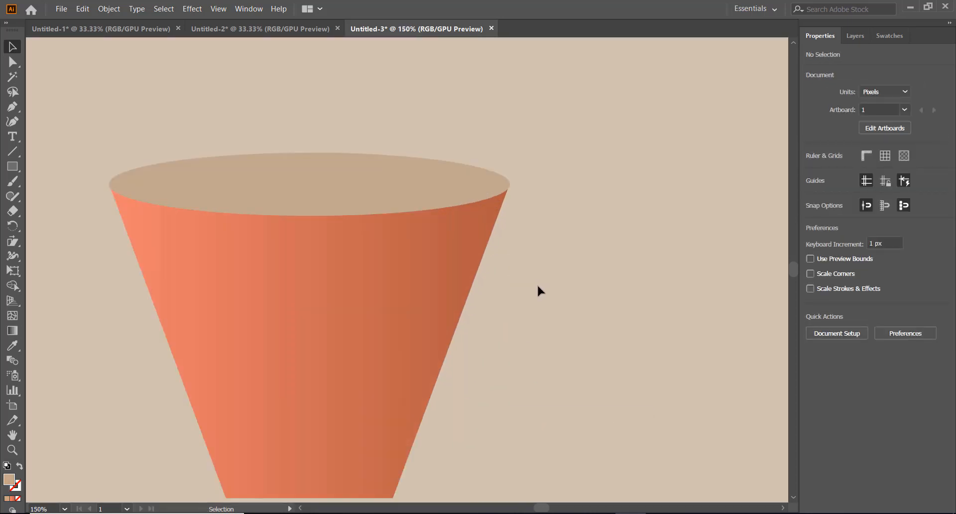
key("ctrl+minus")
Step: Copy the pot body's gradient onto the ellipse and run it vertically from coral above to rust below
left_click(412, 208)
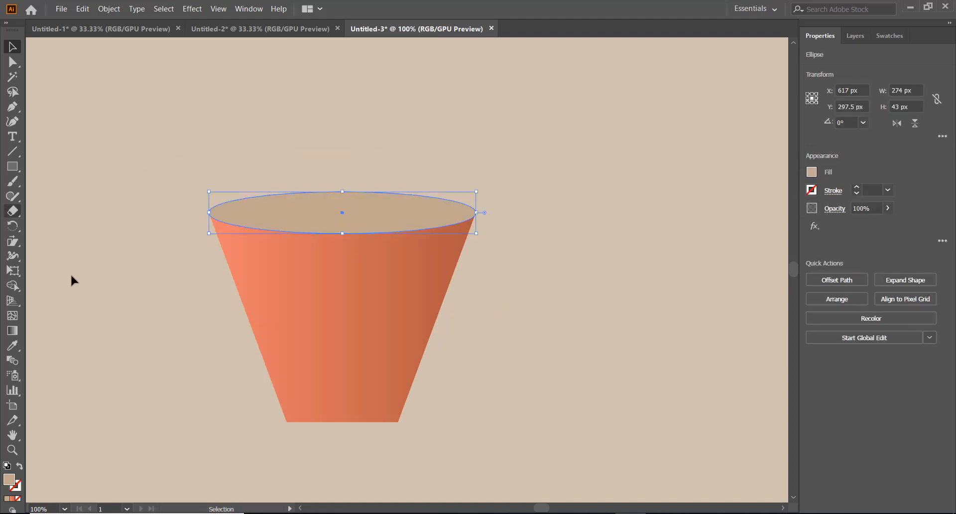
key("g")
left_click(384, 309)
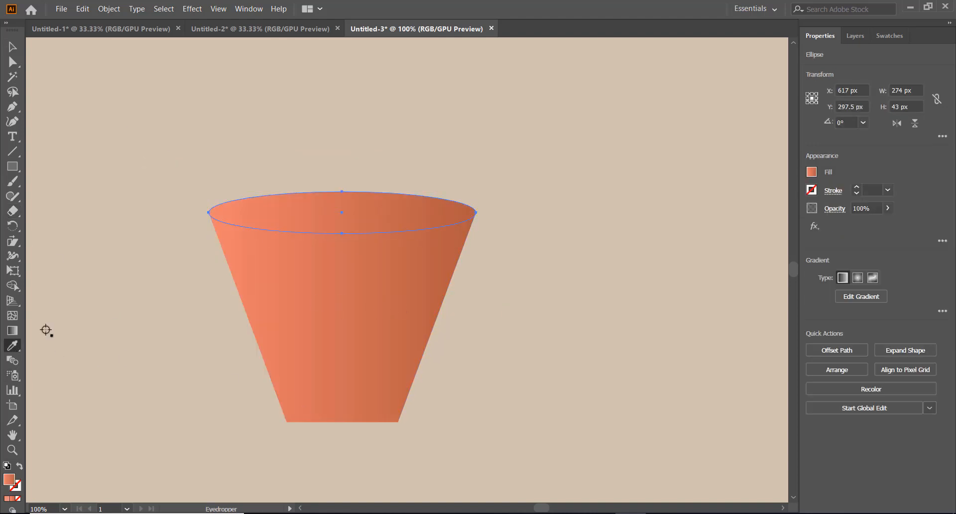
mouse_move(343, 191)
left_mouse_down()
mouse_move(343, 232)
mouse_move(343, 224)
left_mouse_up()
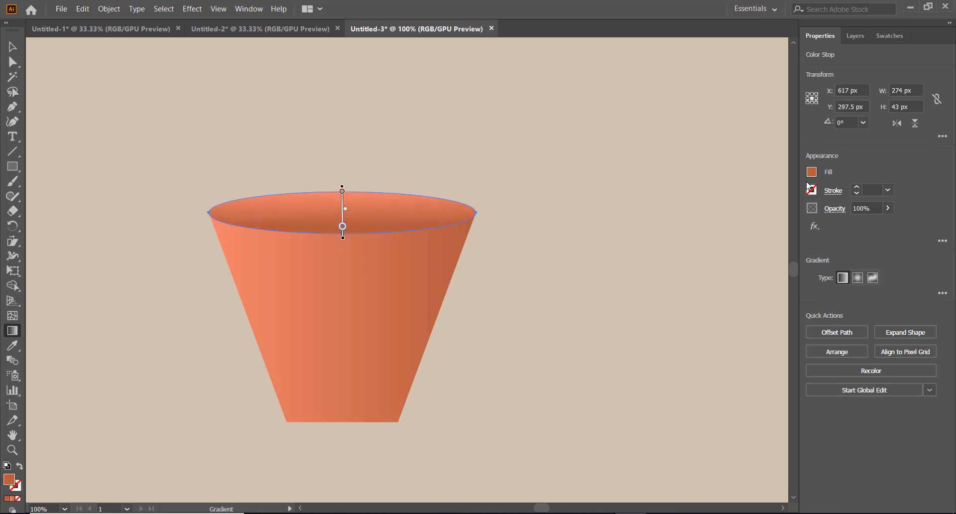
key("v")
left_click(777, 324)
Step: Draw a thin curved highlight path about 39 × 109 px along the pot's left side with the Pen tool
scroll(746, 324, "up", 2)
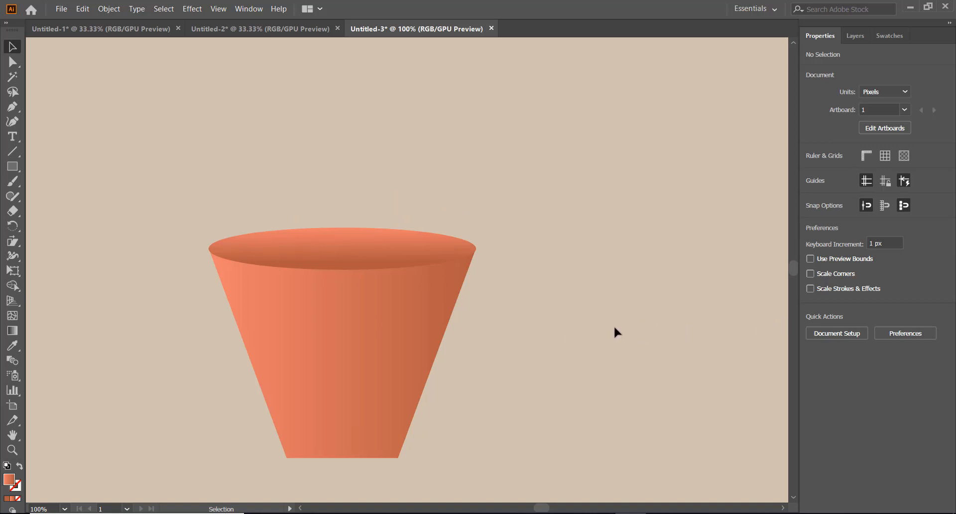
scroll(621, 330, "up", 2)
scroll(621, 330, "down", 4)
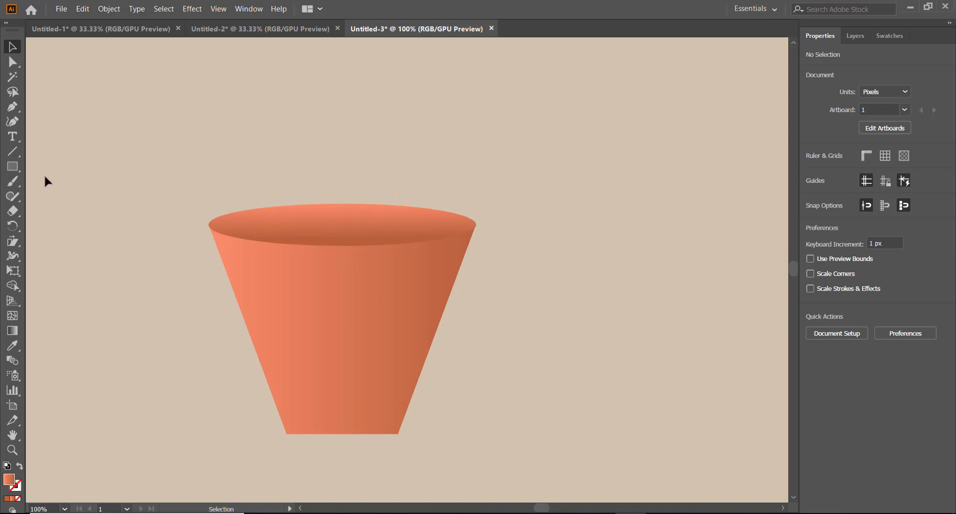
left_click(13, 106)
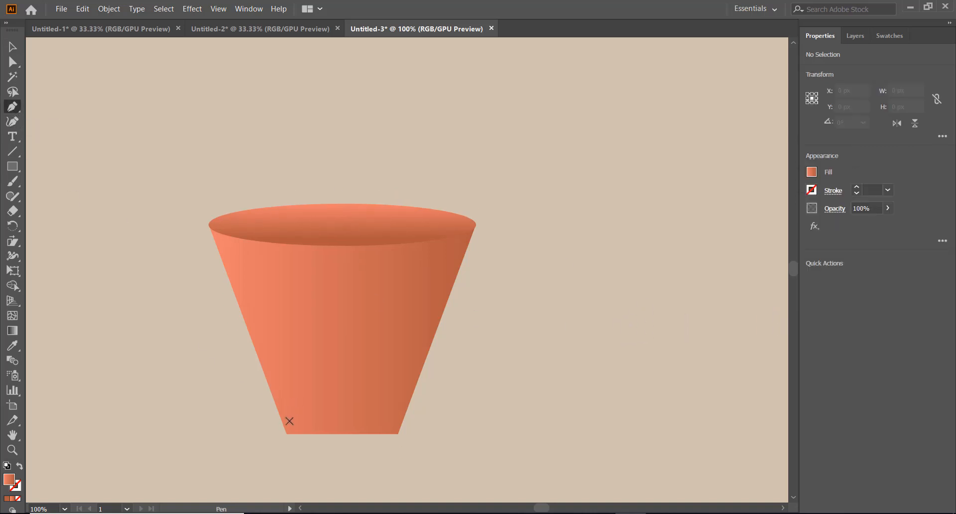
left_click(298, 401)
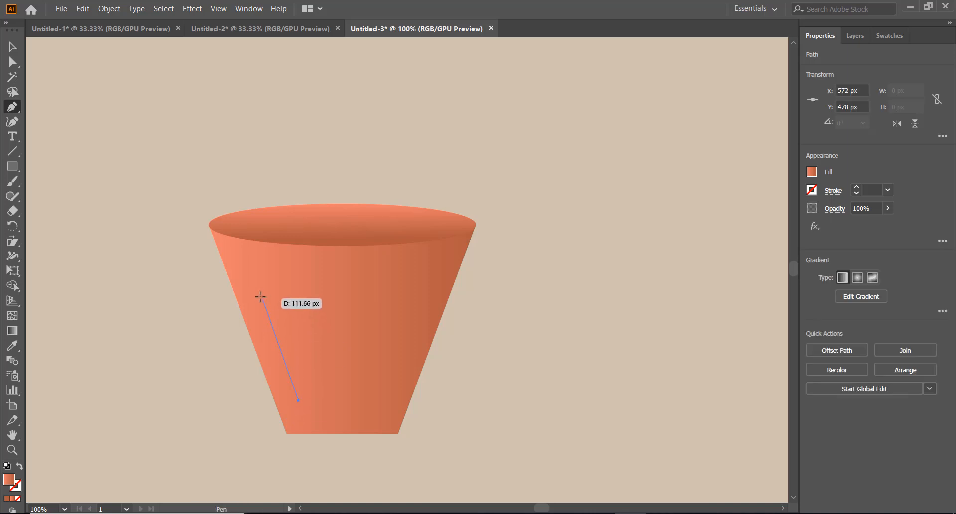
left_click_drag(246, 265, 250, 259)
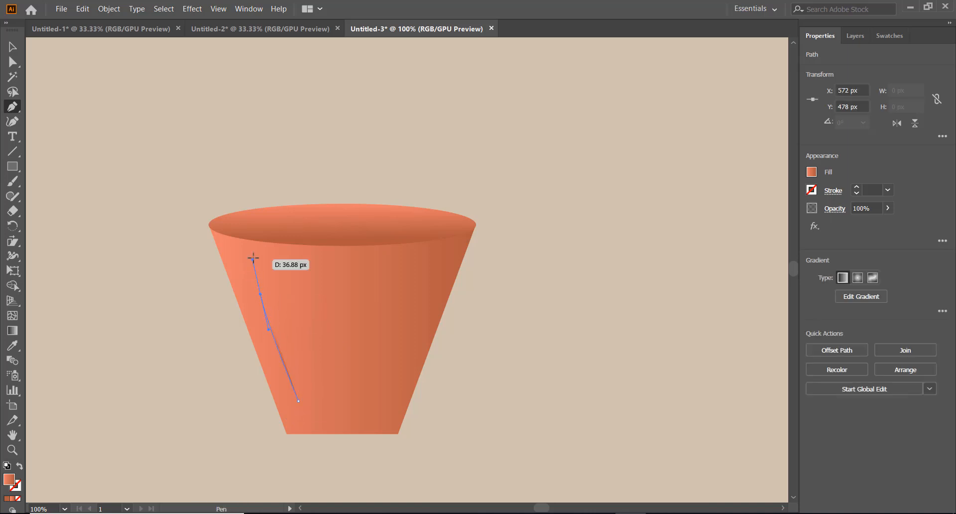
left_click(12, 46)
Step: Set the highlight's gradient stop colour to white (FFFFFF) and its opacity to 24%
double_click(7, 480)
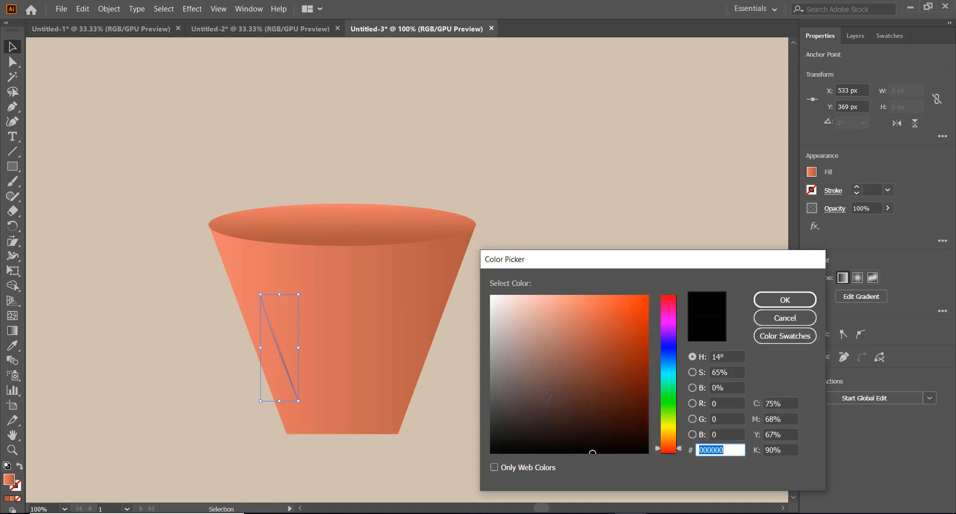
type("FFFFFF")
left_click(783, 298)
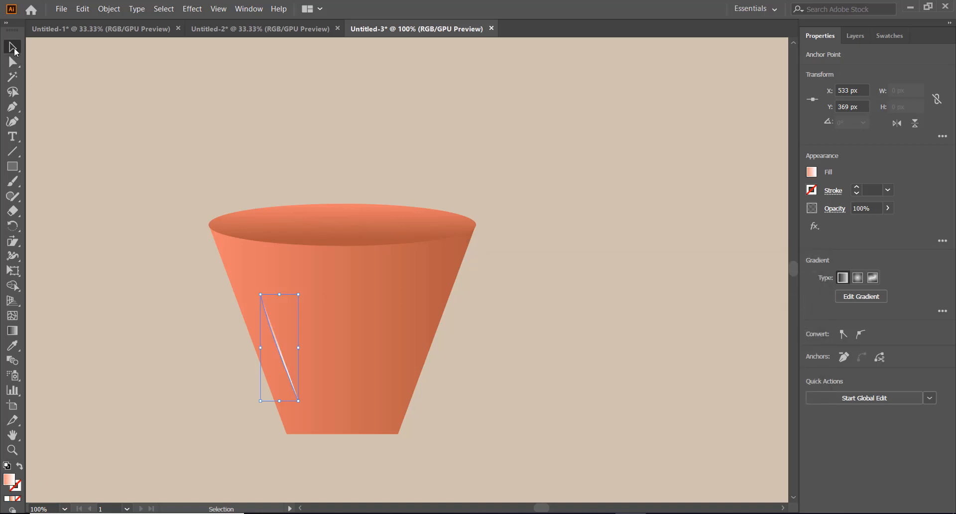
left_click(121, 131)
left_click(275, 344)
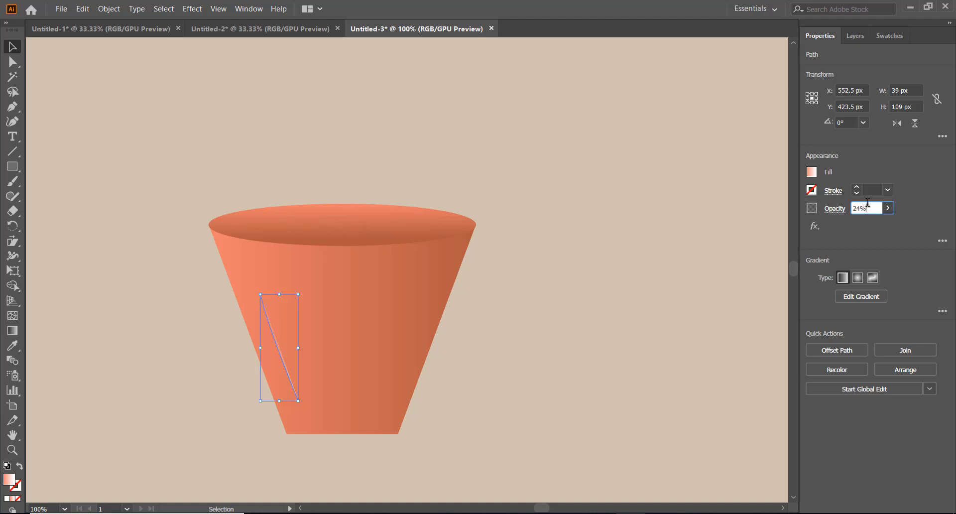
Step: Try a stroke setting on the highlight path and undo it
left_click(887, 189)
left_click(912, 284)
left_click(717, 253)
key("ctrl+z")
key("ctrl+z")
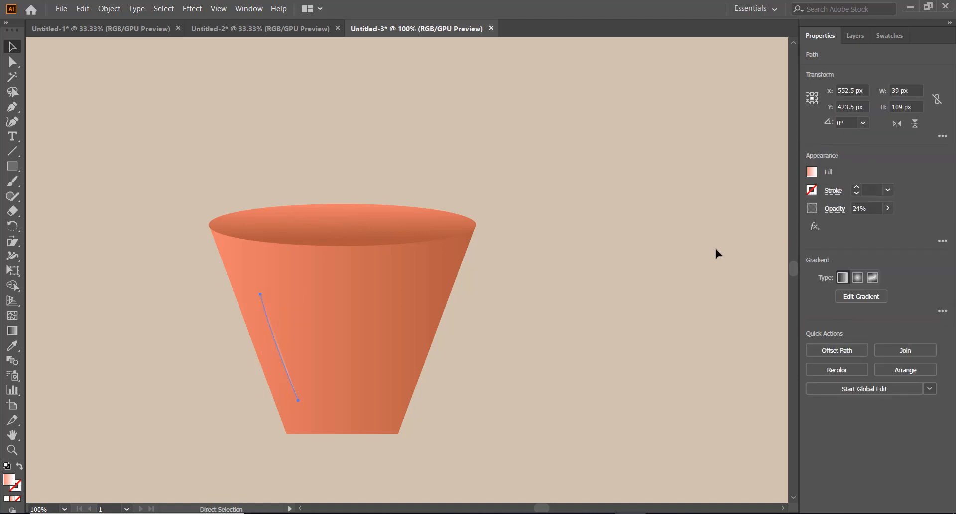
Step: Move the highlight closer to the pot's left edge and rotate it to follow the slanted side
left_click(680, 256)
key("ctrl+equal")
scroll(678, 260, "down", 3)
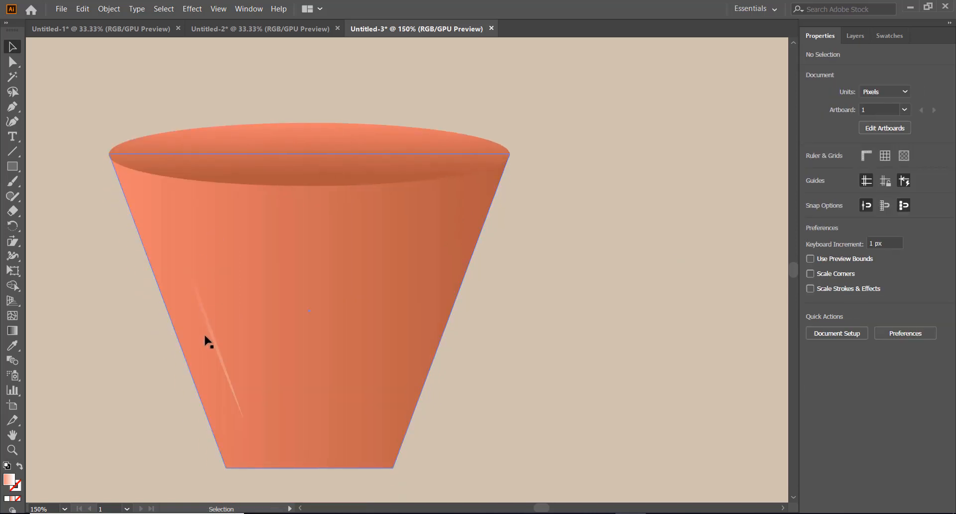
left_click(214, 335)
mouse_move(244, 339)
left_mouse_down()
mouse_move(267, 335)
mouse_move(208, 326)
left_mouse_up()
left_click(581, 348)
scroll(388, 343, "down", 1)
key("ctrl+z")
left_click_drag(248, 402, 235, 396)
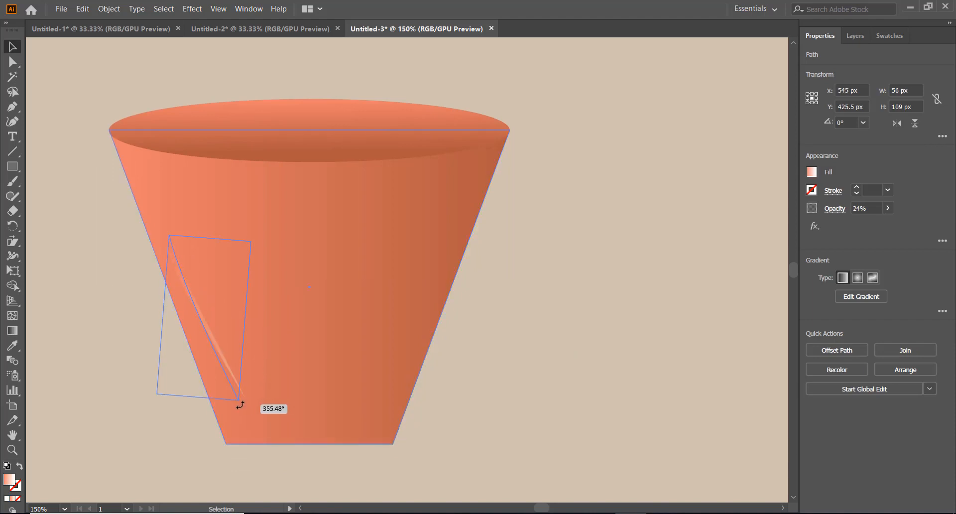
left_click(633, 402)
scroll(578, 320, "up", 1)
key("ctrl+minus")
key("ctrl+minus")
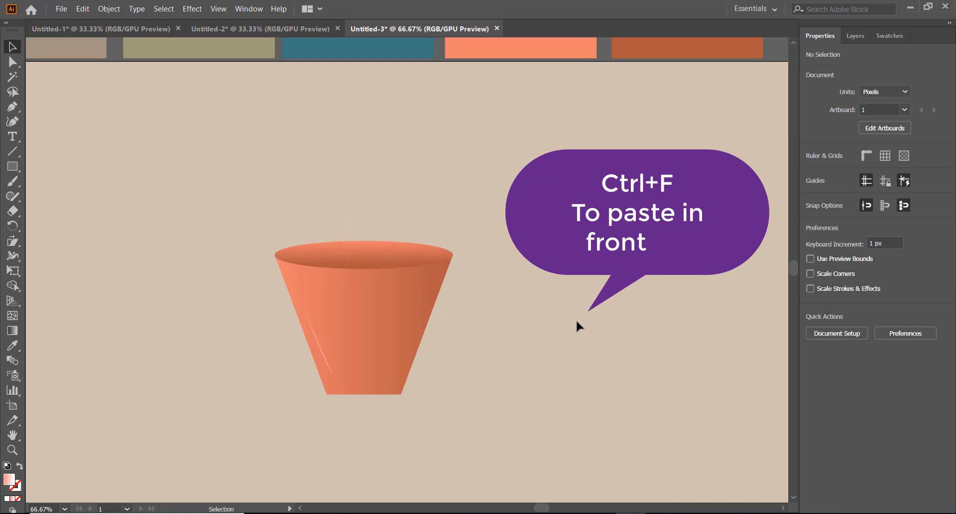
left_click(405, 319)
left_click(637, 338)
scroll(637, 338, "up", 1)
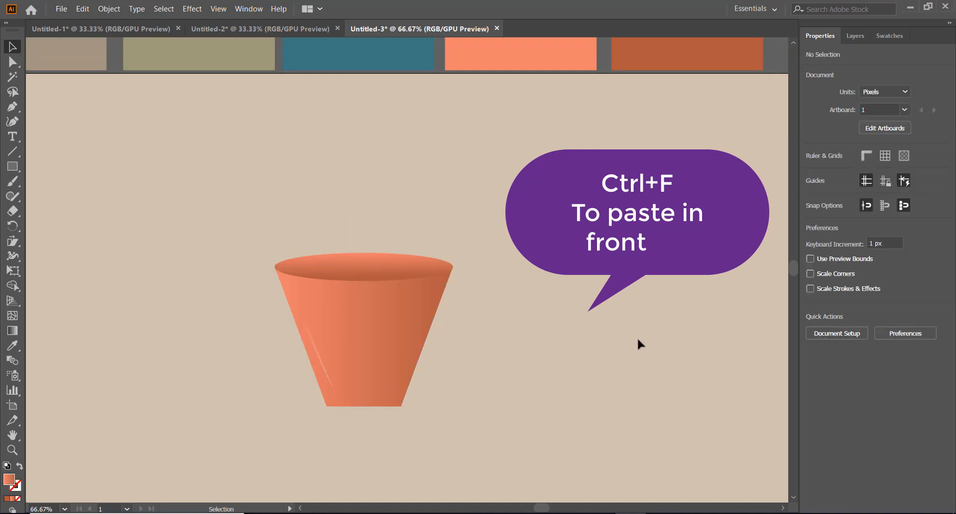
Step: Paste a copy of the pot body in front and apply Conté Crayon with foreground level 12, background level 1 and relief 1
left_click(431, 333)
key("a")
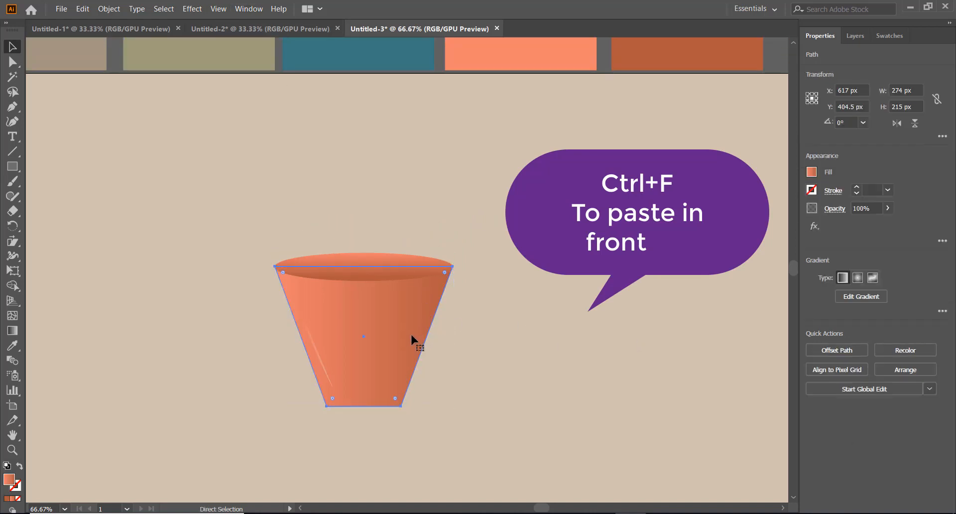
key("v")
left_click(192, 9)
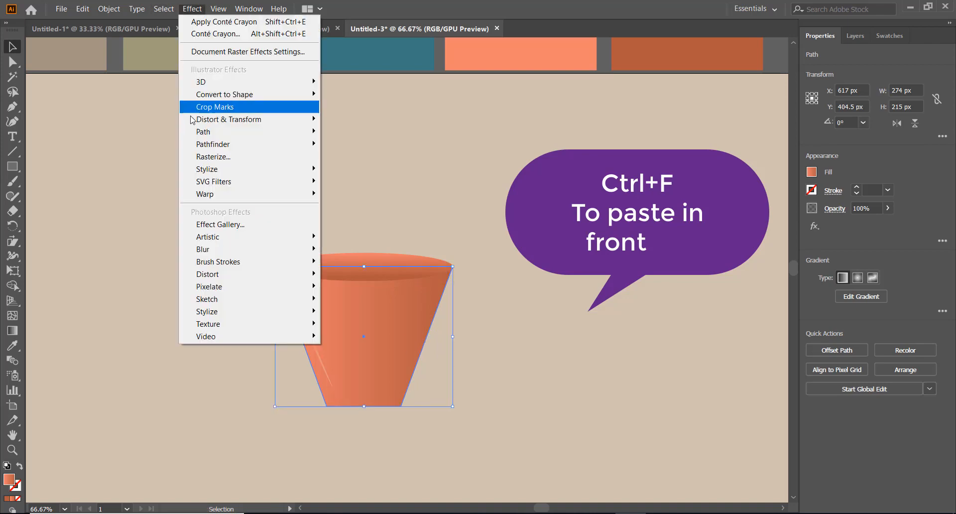
left_click(242, 225)
left_click_drag(437, 4, 474, 154)
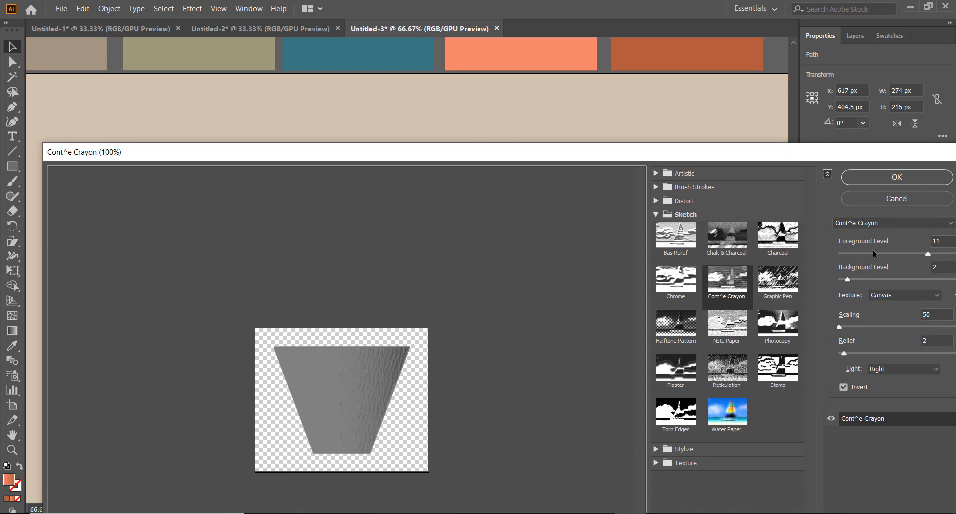
left_click_drag(667, 152, 628, 47)
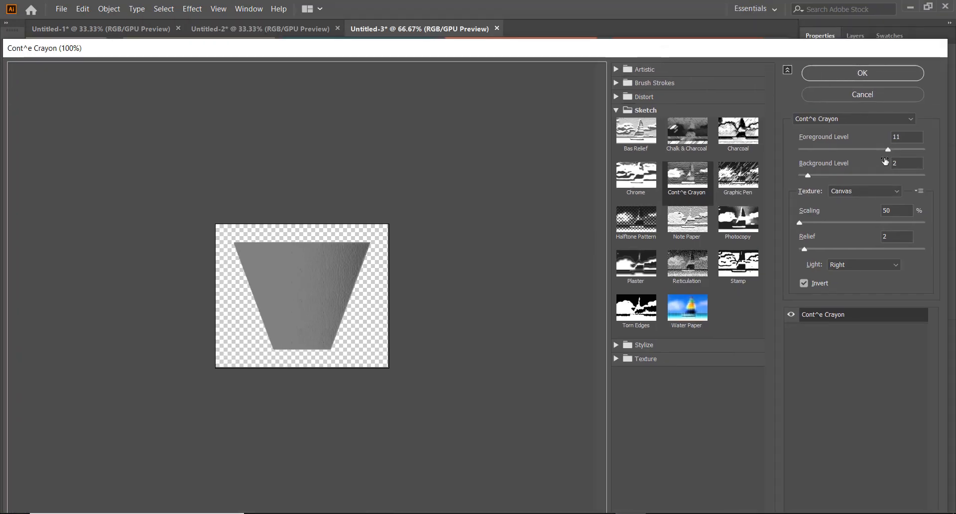
mouse_move(888, 150)
left_mouse_down()
mouse_move(904, 152)
mouse_move(892, 157)
left_mouse_up()
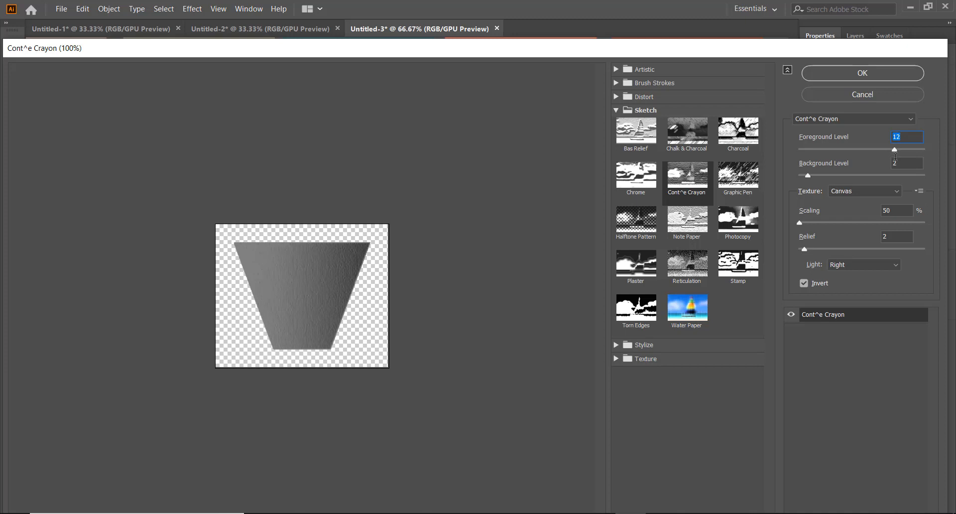
left_click_drag(809, 176, 801, 176)
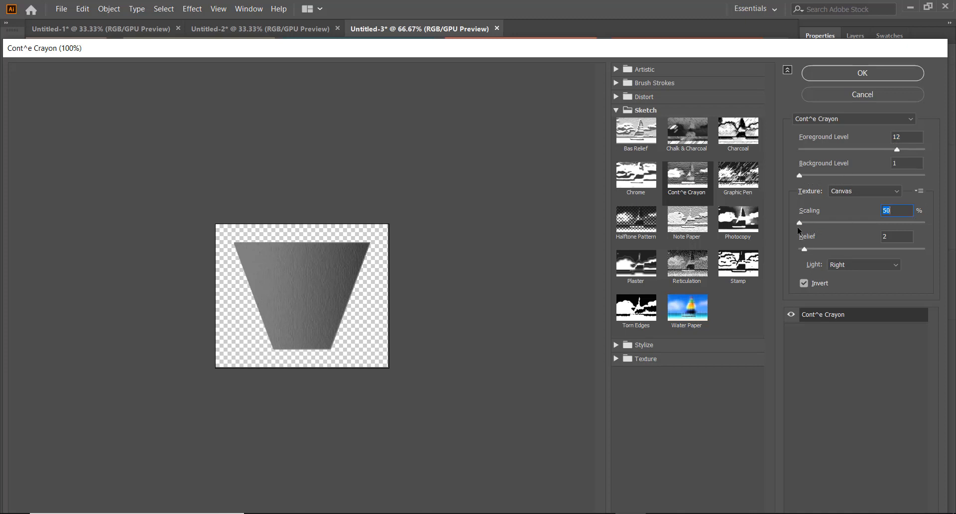
left_click(803, 250)
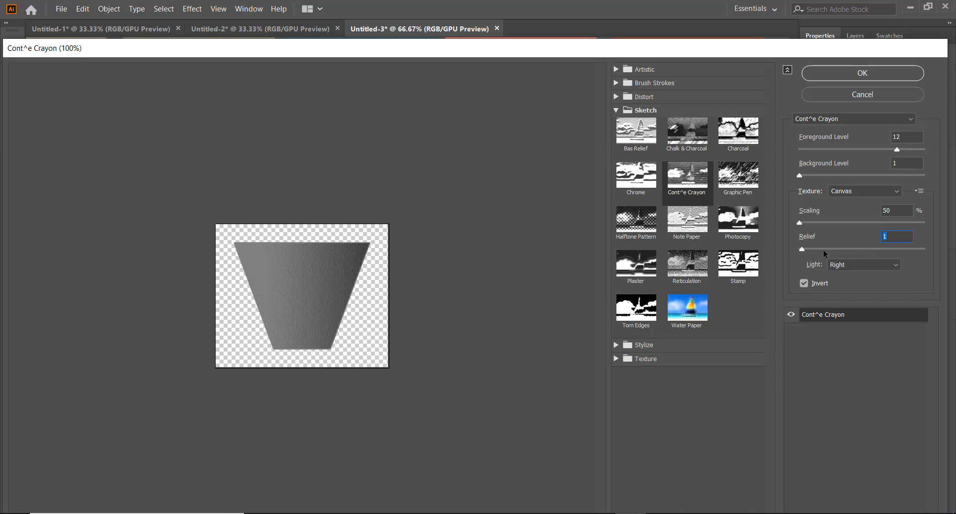
left_click(893, 74)
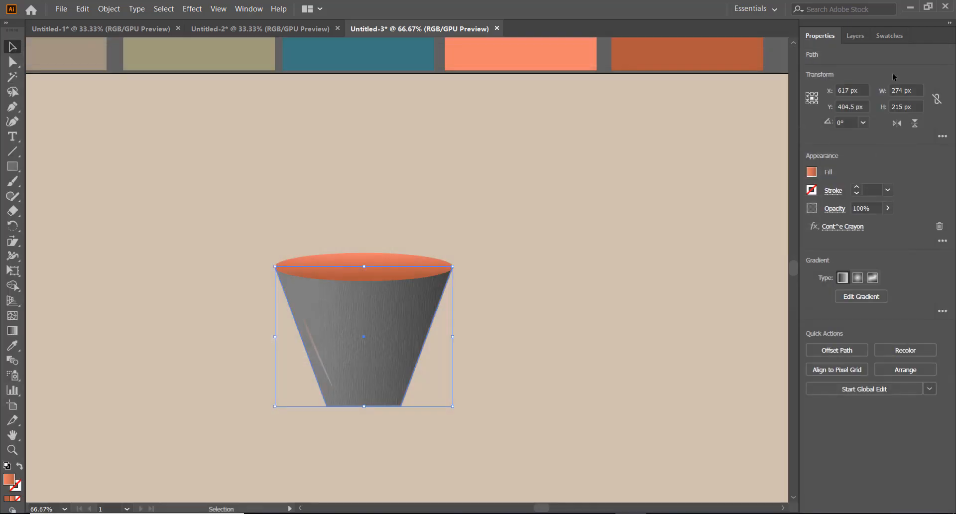
Step: Set the blending mode of the textured pot body to Overlay
left_click(836, 209)
left_click(755, 232)
left_click(732, 351)
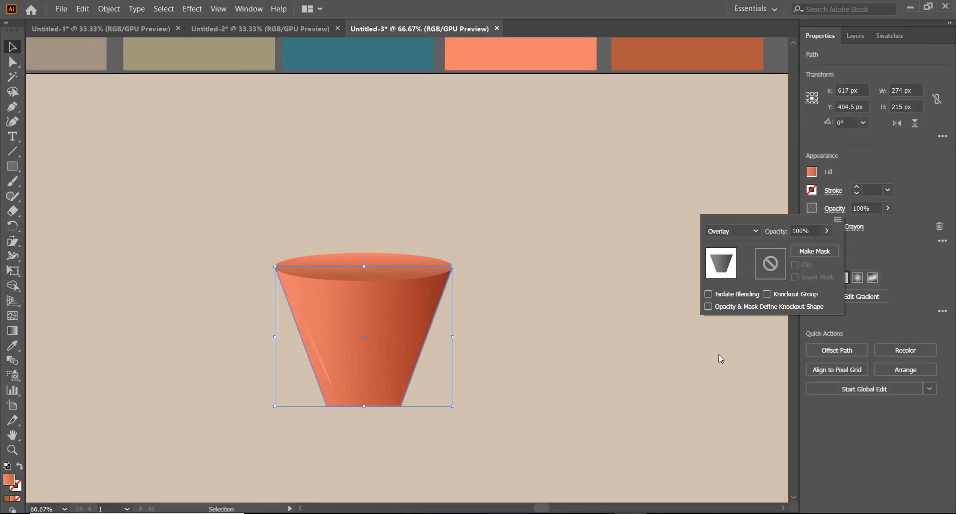
left_click(718, 354)
Step: Apply the same Conté Crayon effect to the rim ellipse and set its blending mode to Overlay
left_click(422, 265)
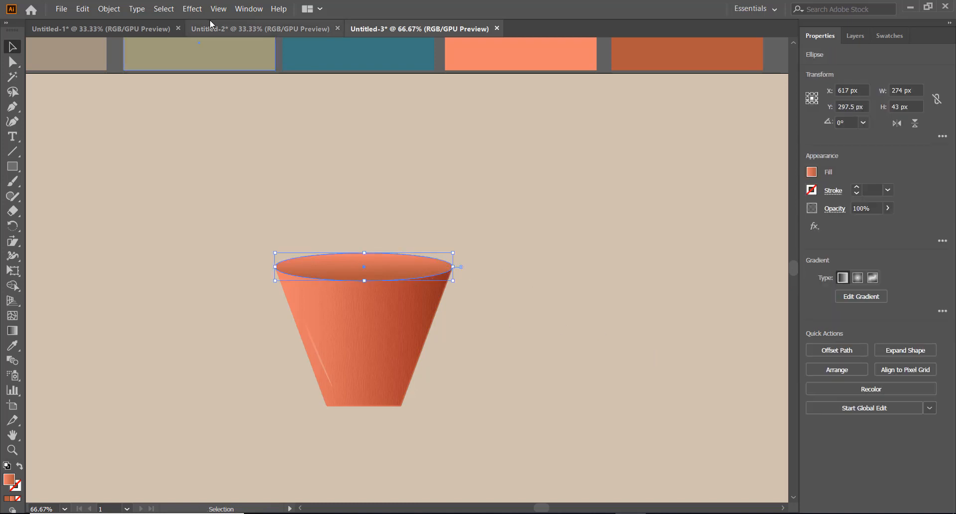
left_click(192, 8)
left_click(214, 22)
left_click(883, 210)
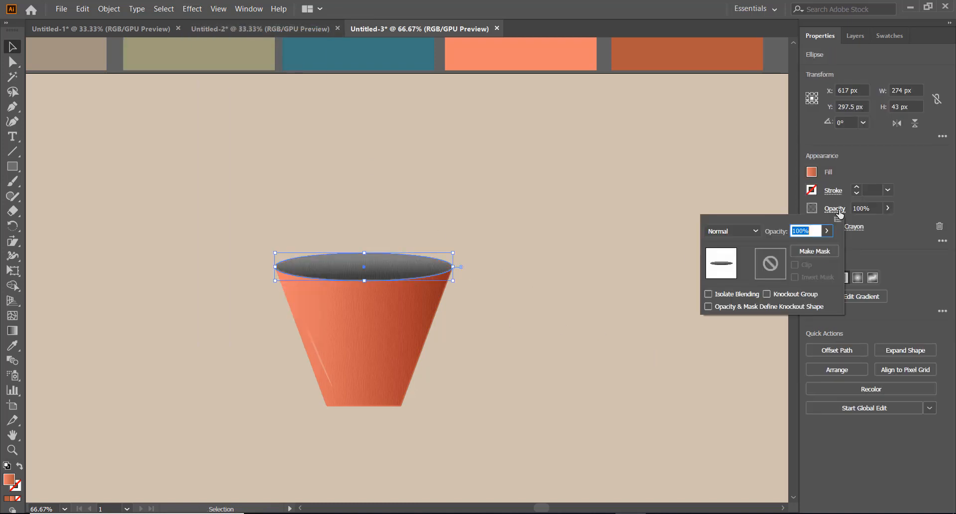
left_click(721, 231)
left_click(734, 341)
left_click(616, 325)
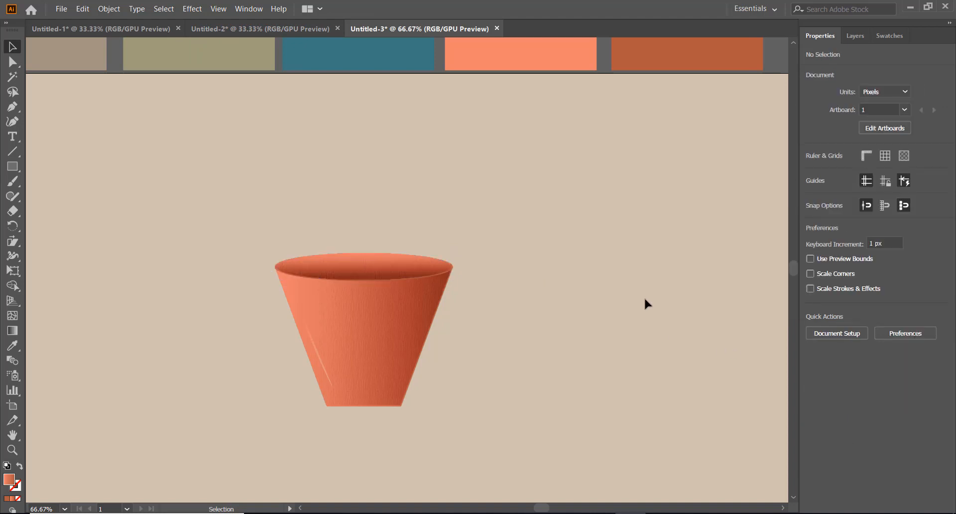
Step: Try a near-white F9F9F9 stroke on the rim ellipse and remove it again
scroll(667, 287, "down", 1)
scroll(688, 275, "up", 3)
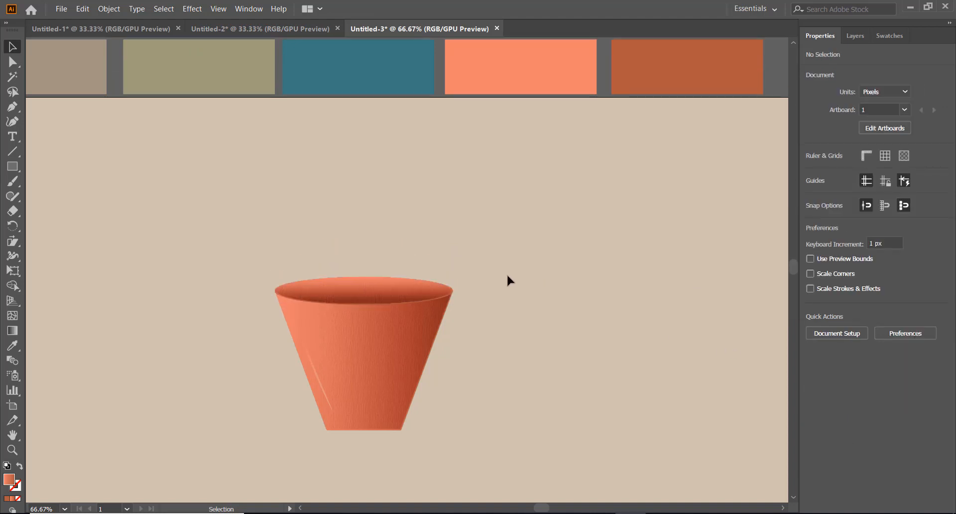
left_click(450, 297)
double_click(10, 480)
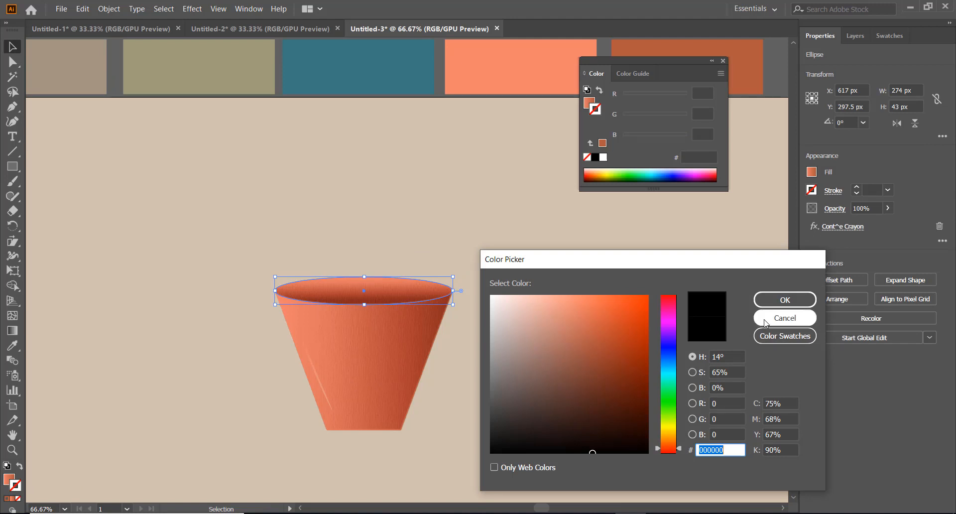
left_click(782, 319)
scroll(547, 280, "up", 1)
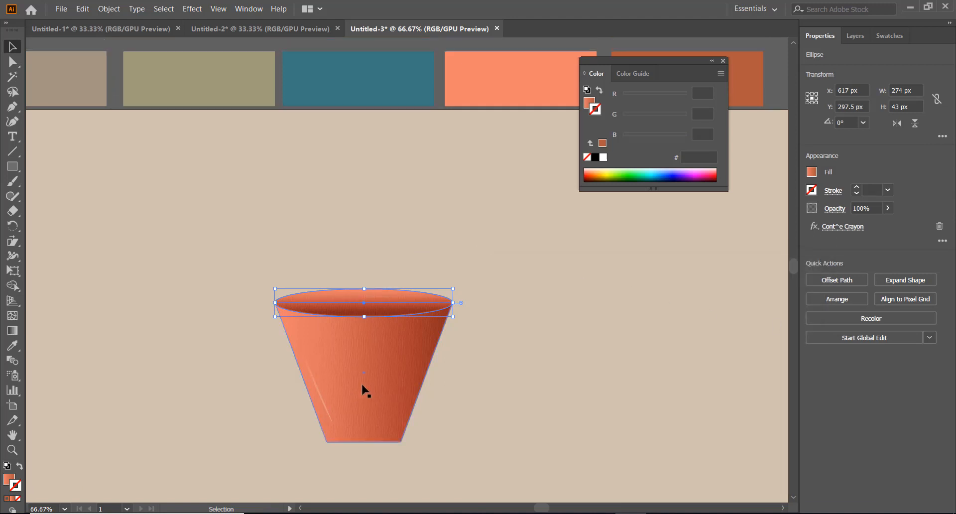
double_click(20, 491)
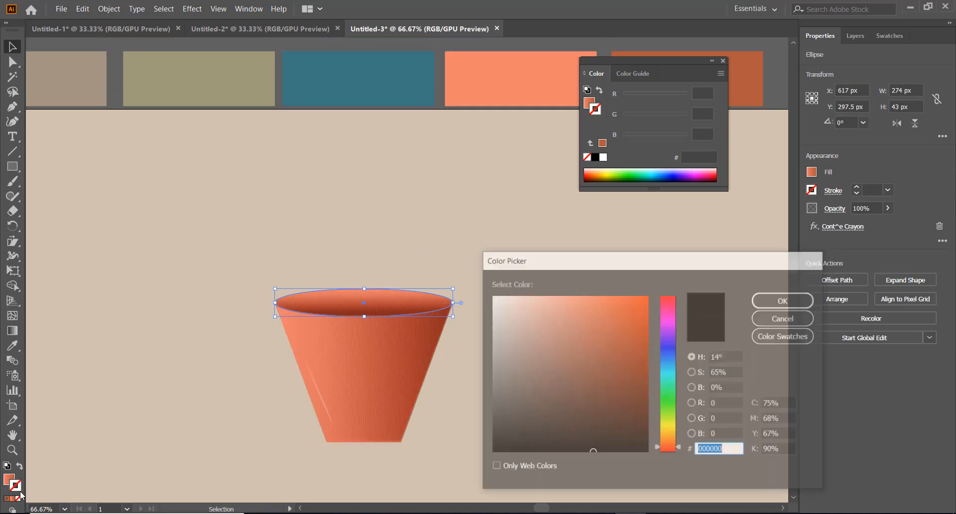
left_click(492, 299)
left_click(785, 299)
left_click(663, 308)
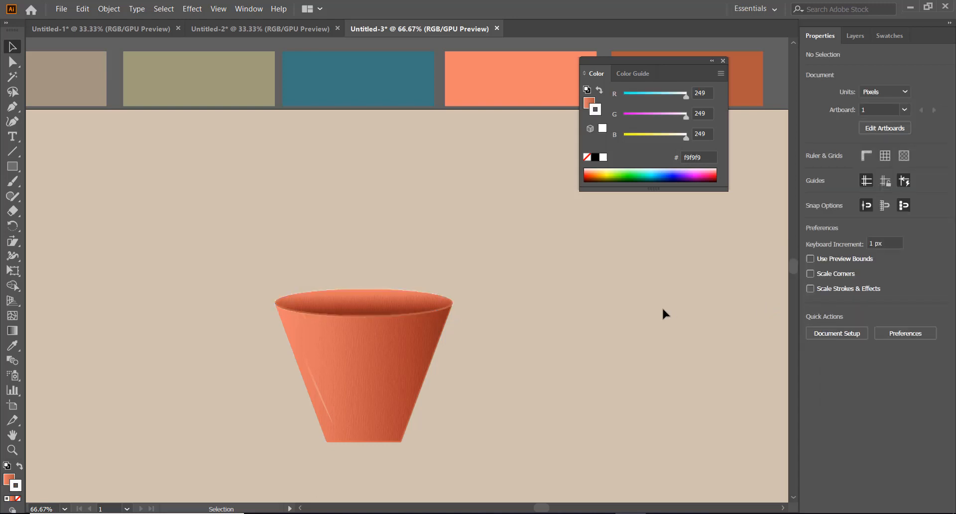
key("slash")
Step: Select all the pot parts together and move them straight down near the artboard's lower edge, centred at about Y 572 px
scroll(575, 343, "up", 1)
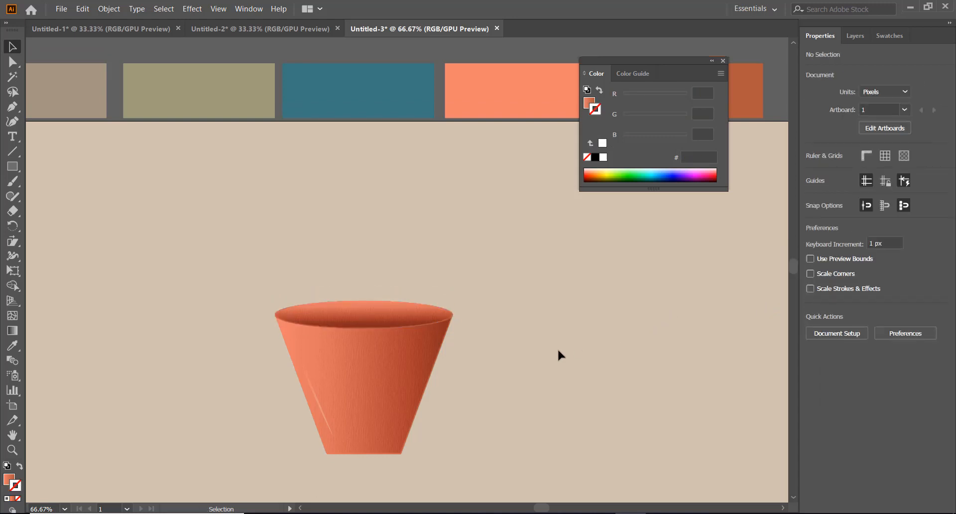
scroll(562, 401, "up", 2)
scroll(565, 401, "down", 5)
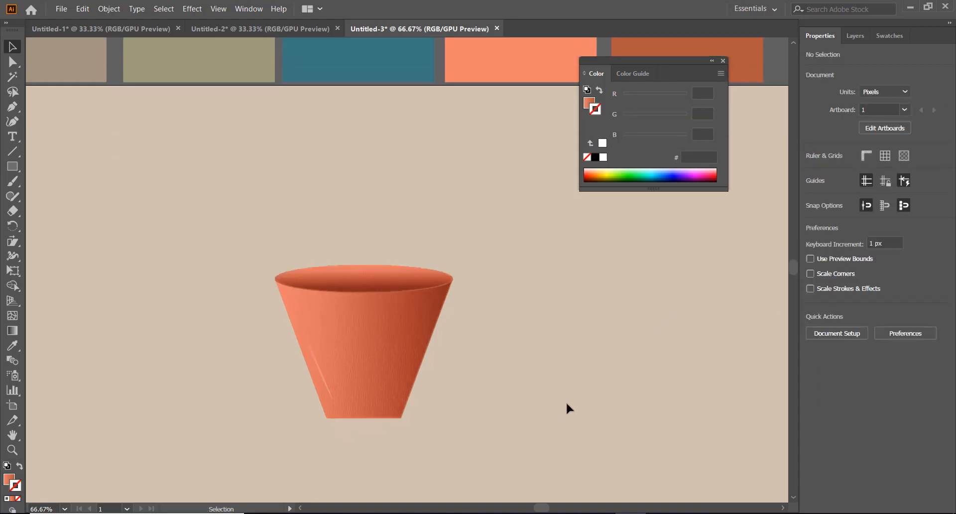
scroll(566, 401, "up", 1)
key("ctrl+minus")
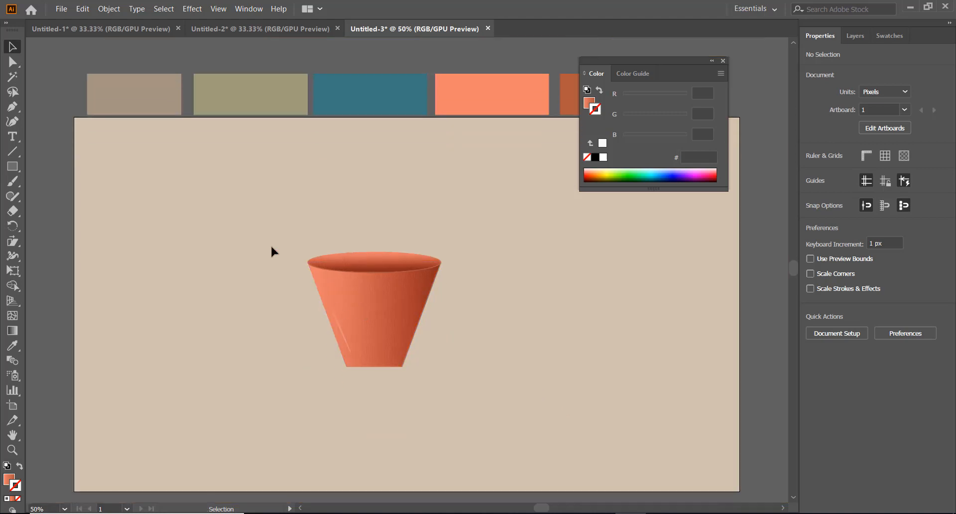
left_click(410, 330)
left_click_drag(410, 329, 408, 419)
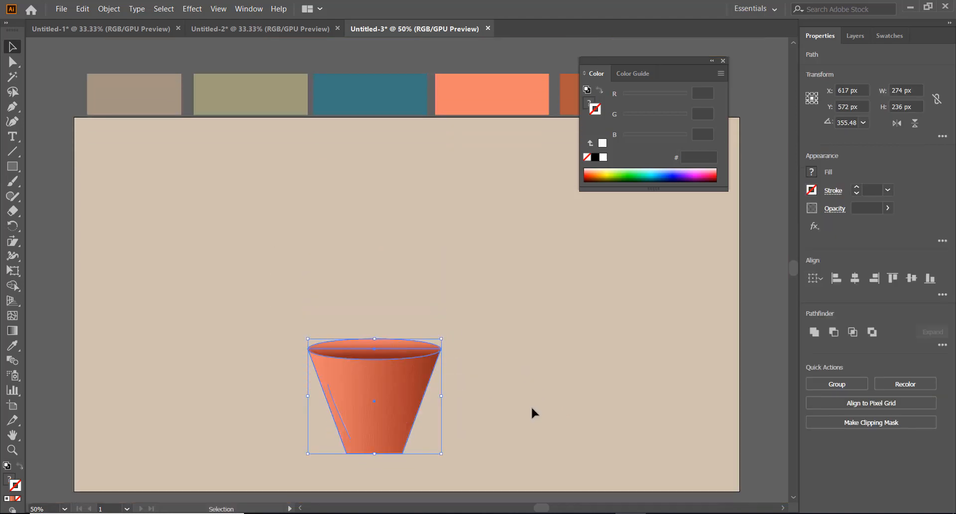
left_click(536, 413)
scroll(537, 412, "down", 1)
scroll(538, 412, "up", 2)
scroll(539, 414, "down", 1)
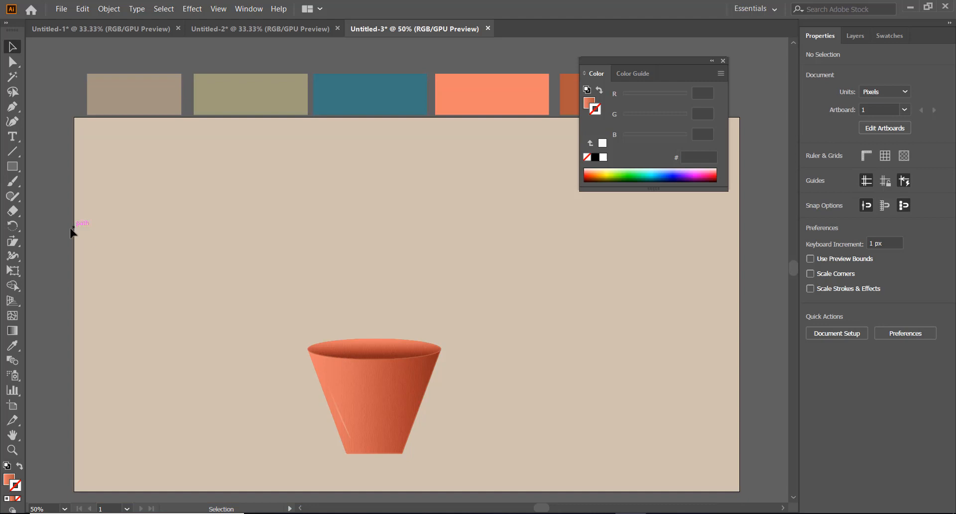
Step: Draw a flat ellipse about 204 × 18 px at the pot's base and give it the default fill and stroke
left_click_drag(12, 166, 59, 190)
left_click_drag(327, 453, 427, 461)
key("v")
key("d")
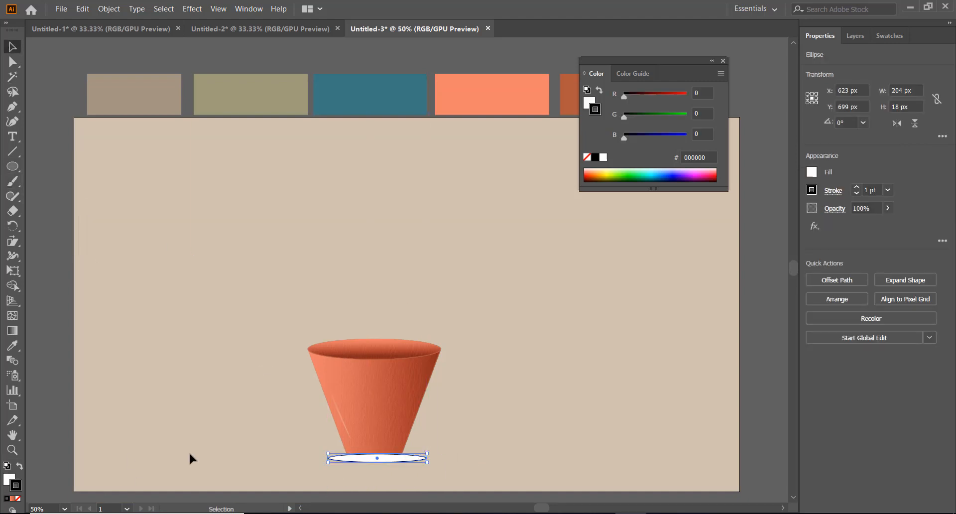
Step: Sample the taupe swatch's appearance onto the base ellipse and set its fill colour to AA9277
left_click(12, 345)
left_click(149, 98)
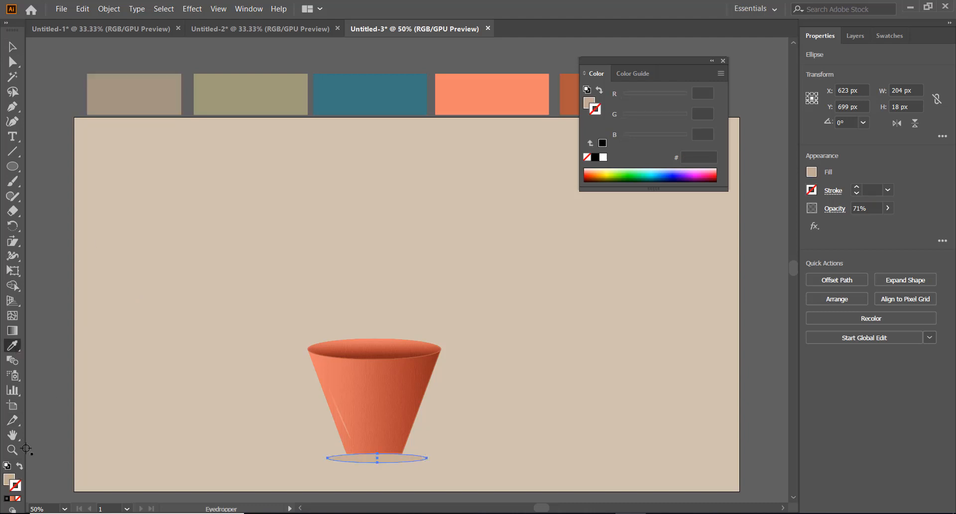
double_click(7, 480)
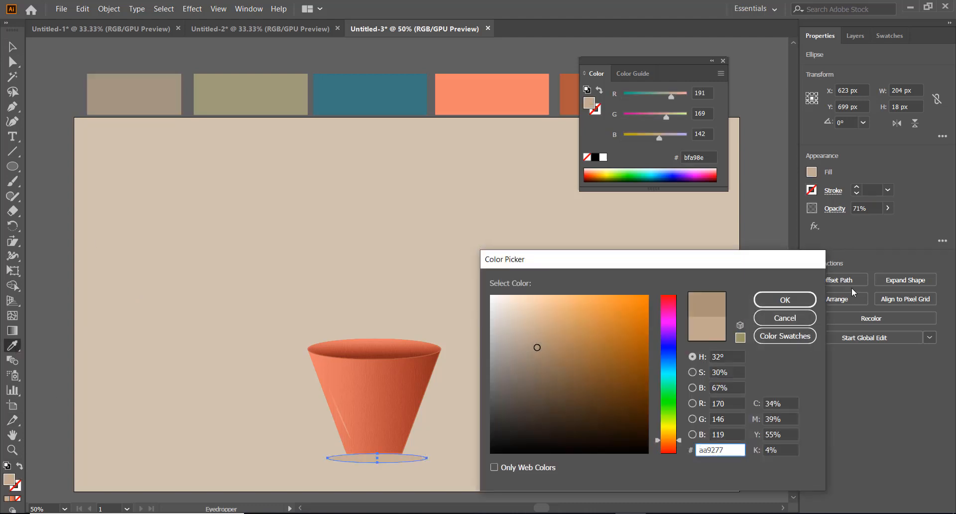
left_click(785, 300)
left_click(10, 50)
left_click(50, 78)
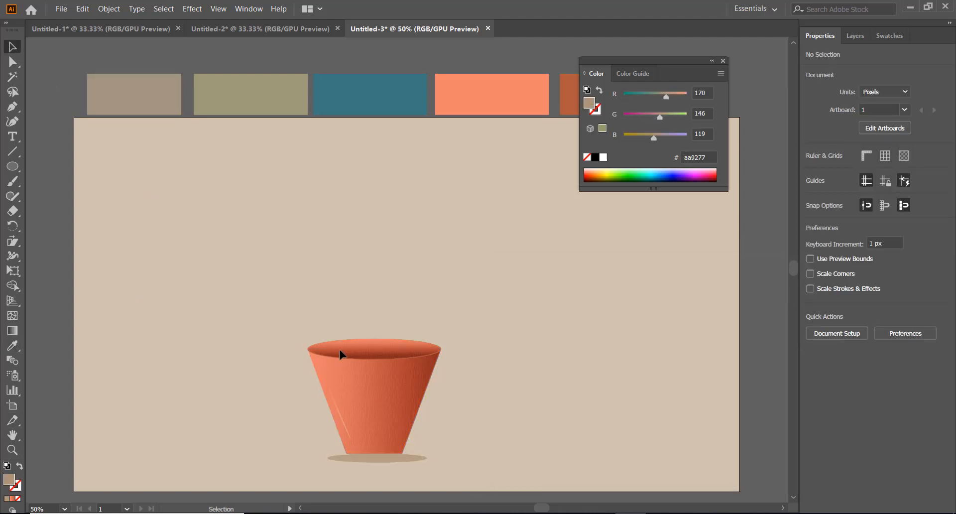
Step: Group the pot parts and bring the group in front of the base ellipse
left_click_drag(489, 439, 489, 438)
right_click(398, 411)
left_click(438, 256)
right_click(395, 372)
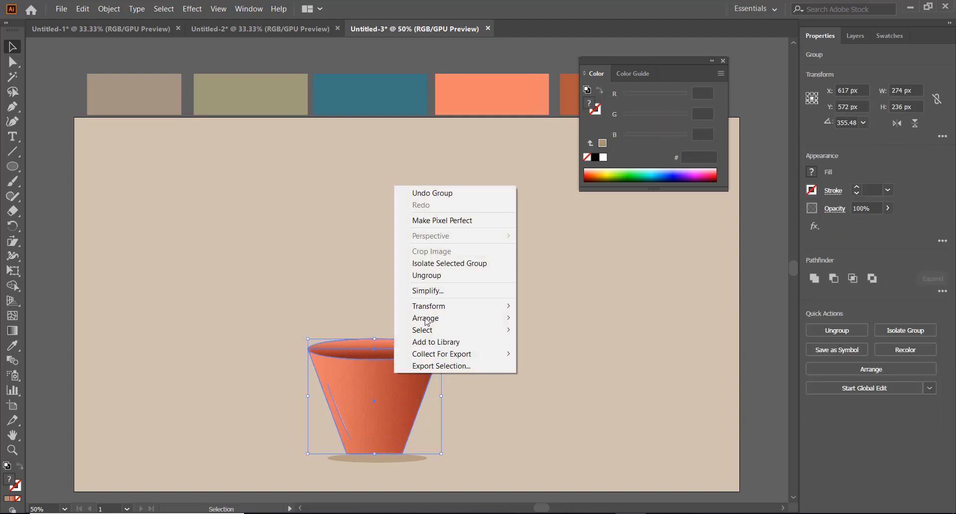
mouse_move(447, 308)
left_click(488, 401)
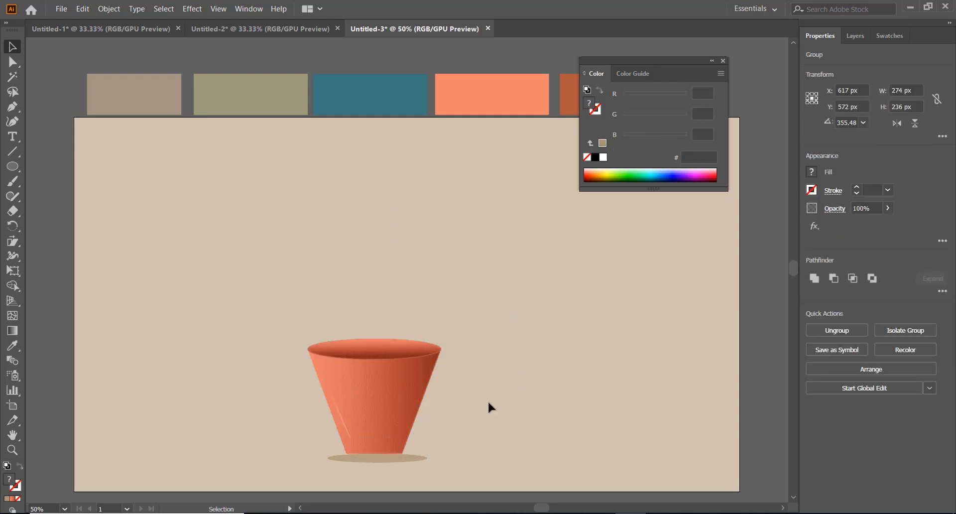
Step: Move the shadow ellipse up so it tucks behind the pot's base, at about Y 690 px
left_click(390, 458)
left_click_drag(390, 457, 391, 453)
left_click(479, 455)
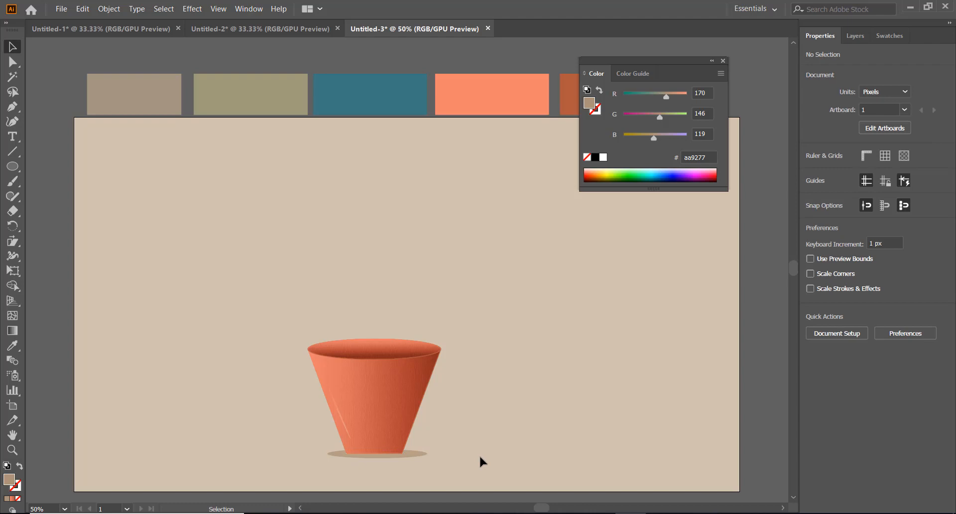
Step: Apply a Gaussian Blur with a radius of 3.2 pixels to the shadow ellipse
left_click(411, 456)
left_click(194, 8)
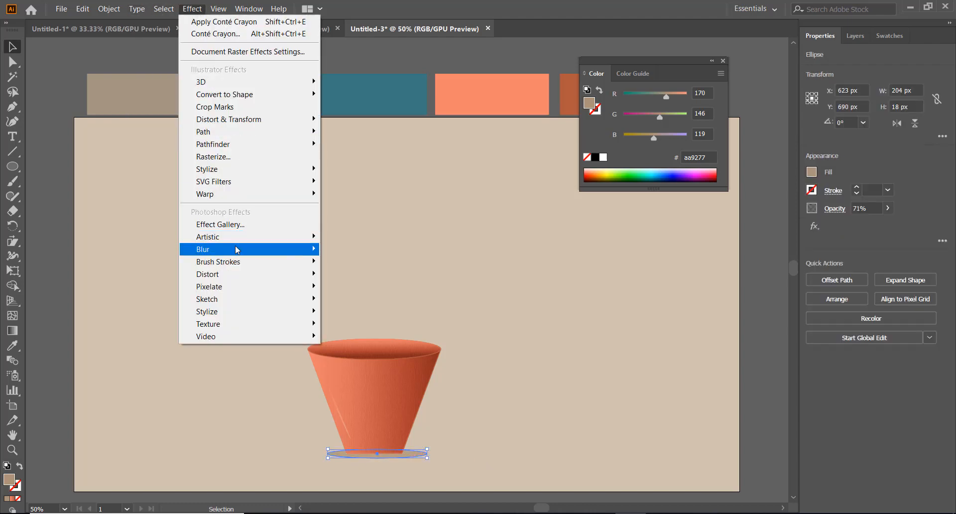
mouse_move(234, 247)
left_click(349, 248)
left_click(417, 274)
mouse_move(432, 252)
left_mouse_down()
mouse_move(452, 254)
mouse_move(436, 246)
left_mouse_up()
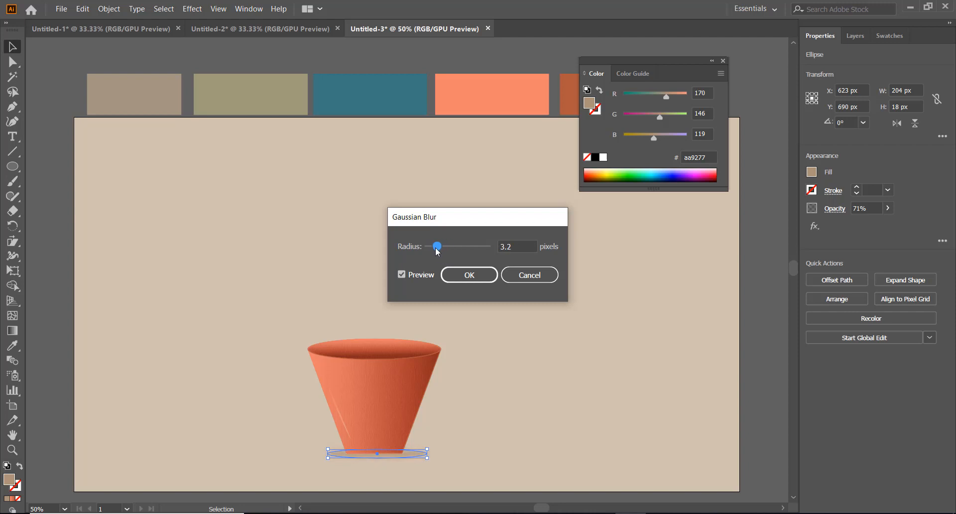
left_click(472, 276)
left_click(488, 328)
Step: Enlarge the shadow ellipse's height to about 29 px and centre it under the pot at about X 617, Y 689.5 px
left_click(378, 455)
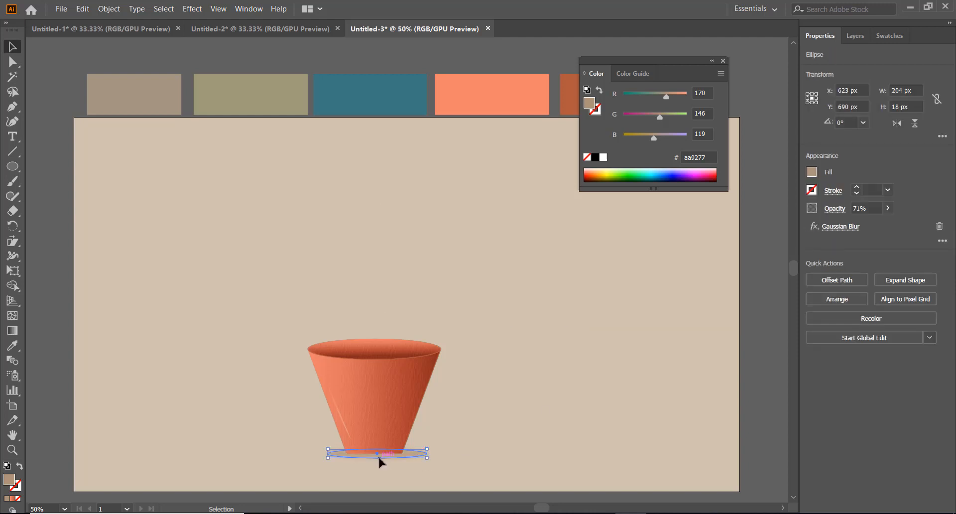
left_click_drag(328, 457, 377, 455)
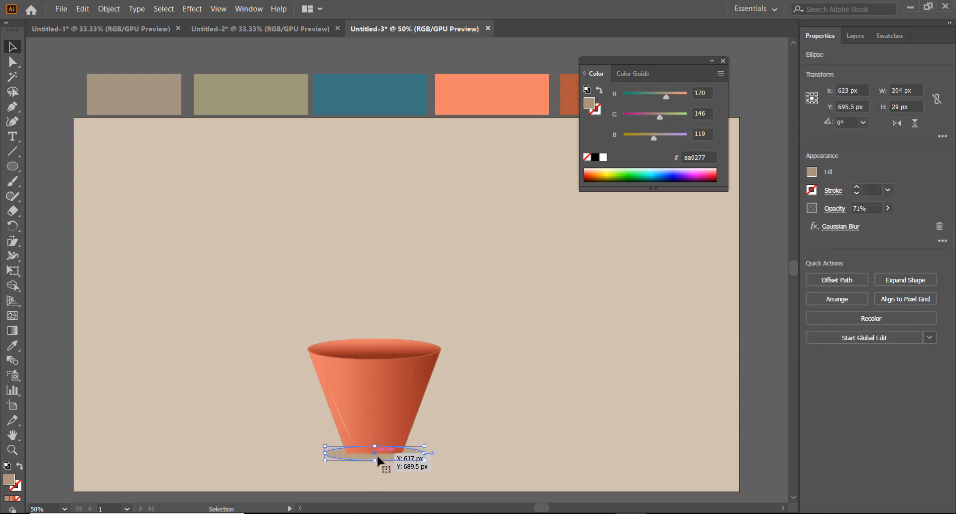
left_click(494, 476)
scroll(494, 475, "up", 1)
left_click(367, 452)
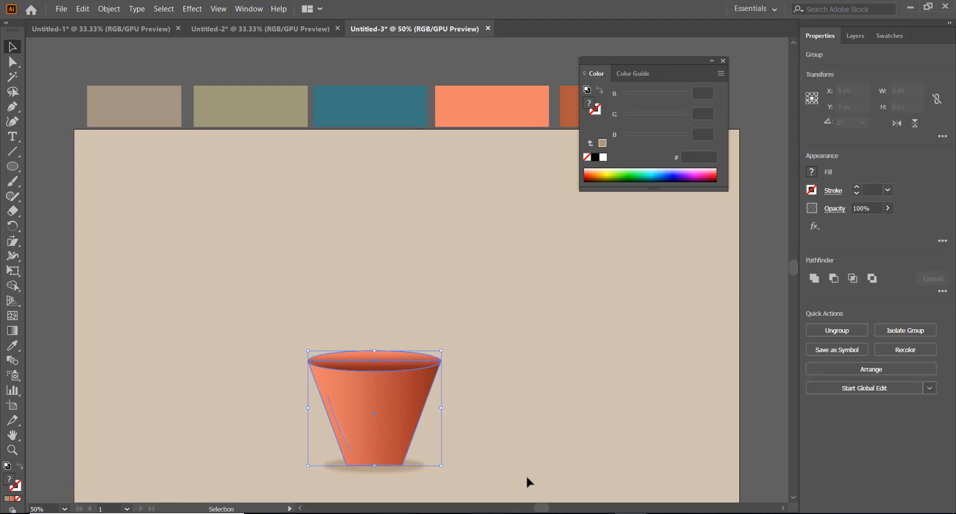
left_click(527, 476)
Step: Try moving the pot group off to the left of its shadow and undo the move
left_click(373, 457)
left_click_drag(380, 416, 189, 397)
key("ctrl+z")
Step: Try moving the pot body left within its isolated group, undo the move and leave isolation
right_click(399, 415)
double_click(354, 437)
left_click(365, 423)
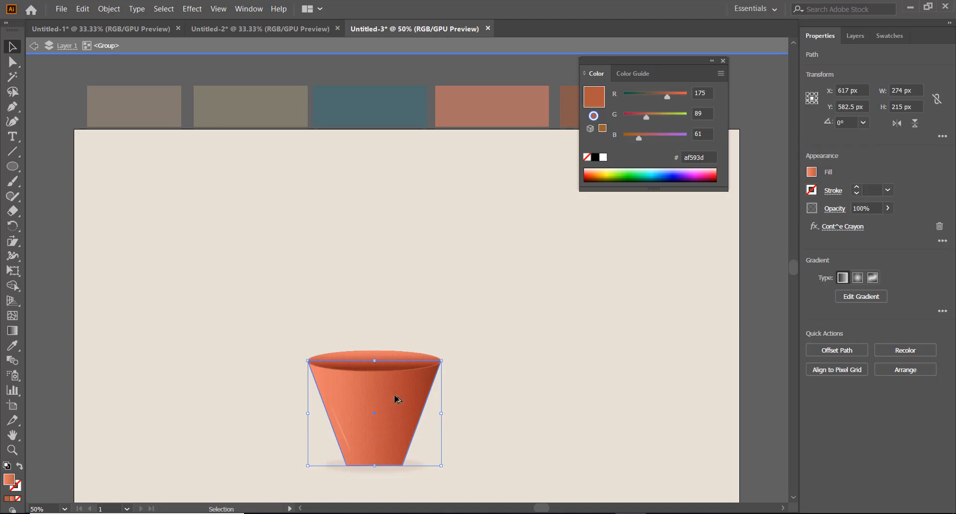
left_click_drag(393, 397, 214, 387)
key("ctrl+z")
left_click(49, 46)
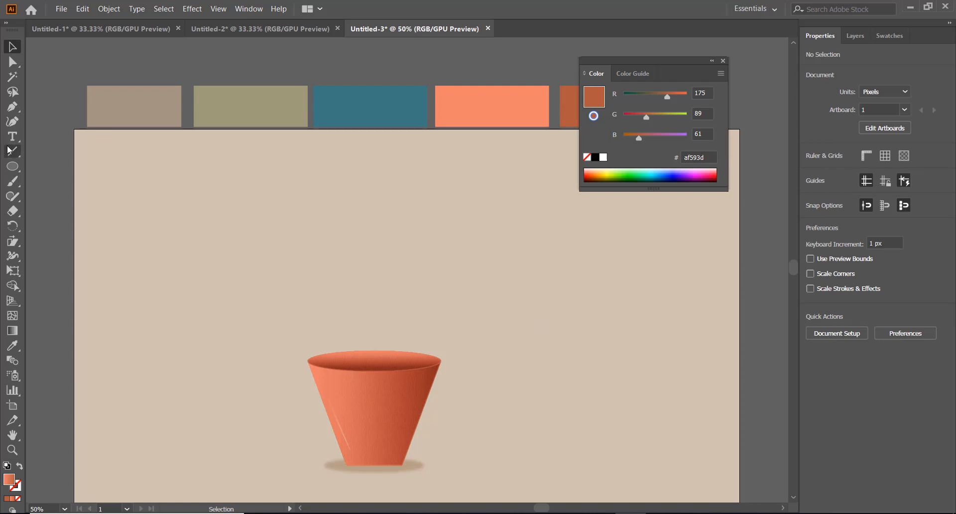
Step: Draw a 28 × 338 px rectangle as a stem rising vertically out of the pot's opening
left_click_drag(12, 167, 42, 166)
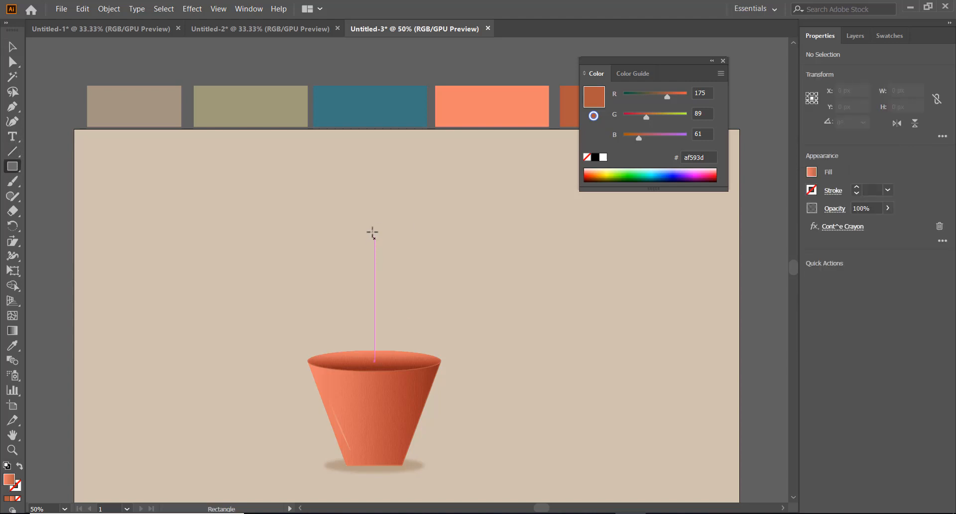
left_click_drag(370, 164, 384, 241)
key("ctrl+z")
left_click_drag(362, 204, 376, 368)
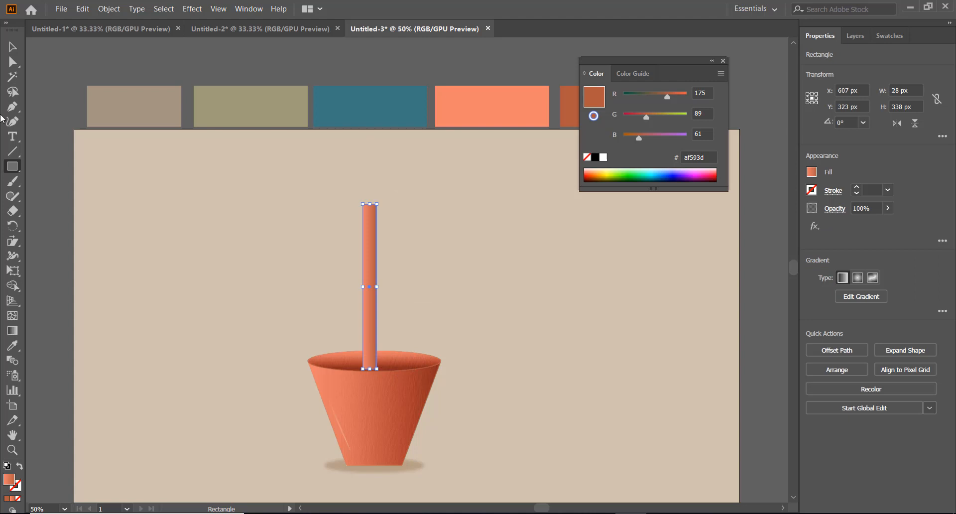
Step: Try copying the pot's appearance onto the stem with the Eyedropper
left_click(17, 349)
left_click(371, 396)
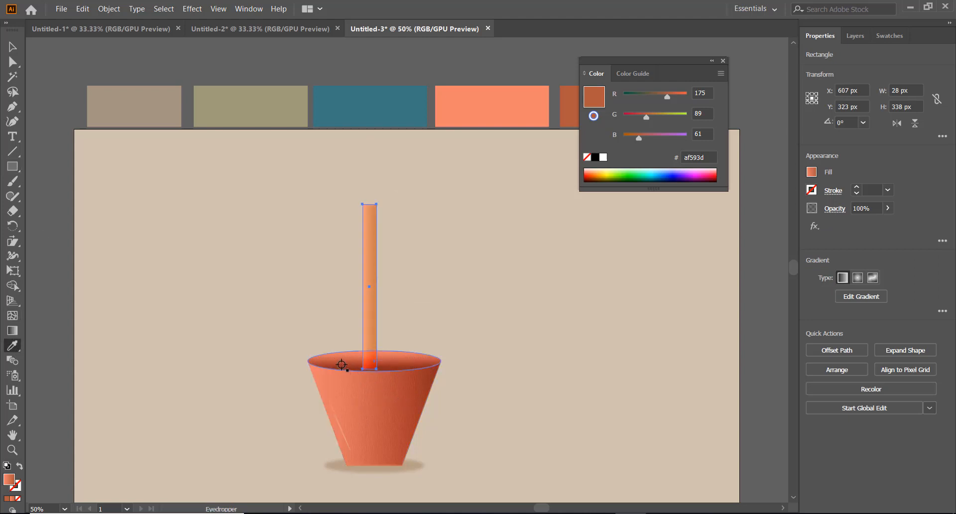
key("v")
left_click(380, 251)
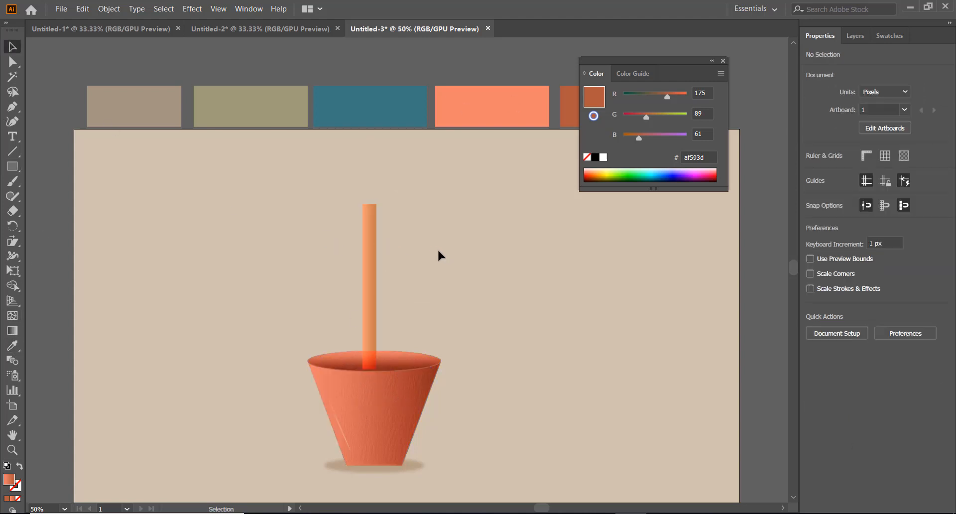
left_click(366, 264)
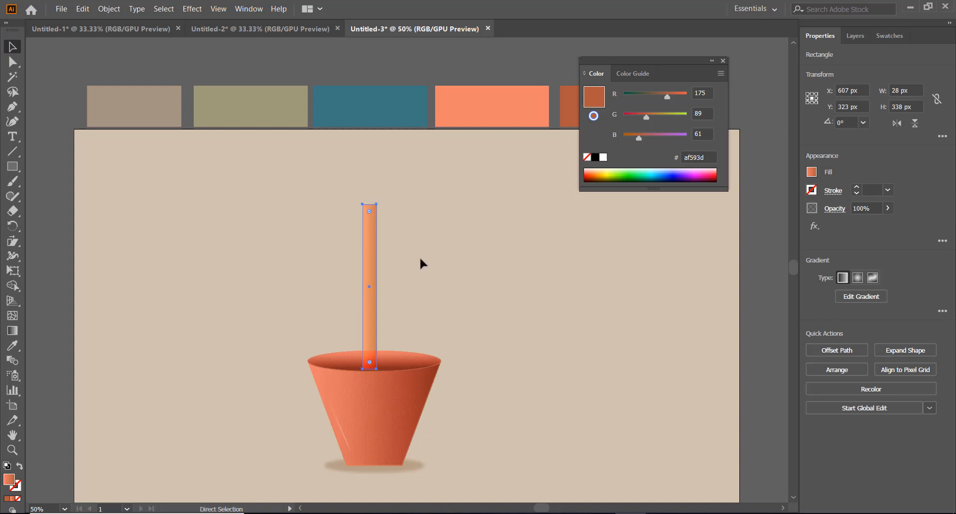
key("v")
left_click(420, 259)
Step: Run the stem's gradient from its top down to its base and sample the pot's dark interior (#993727) for the lower stop
left_click(373, 256)
left_click(12, 330)
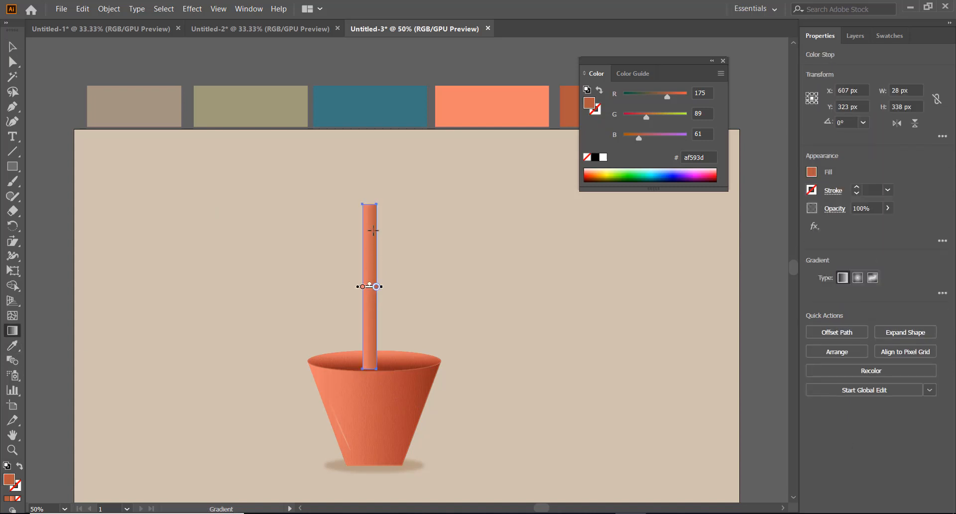
left_click_drag(368, 203, 370, 371)
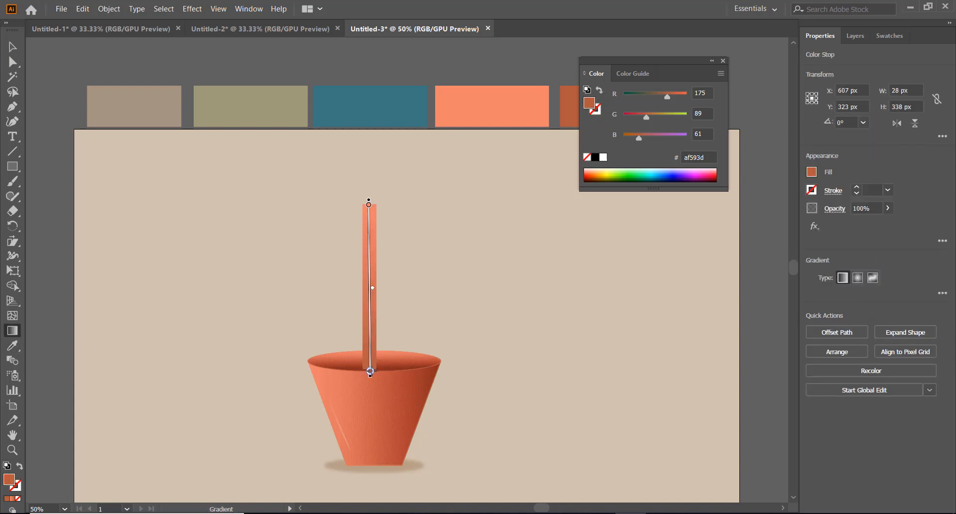
double_click(370, 372)
left_click(209, 454)
left_click(354, 366)
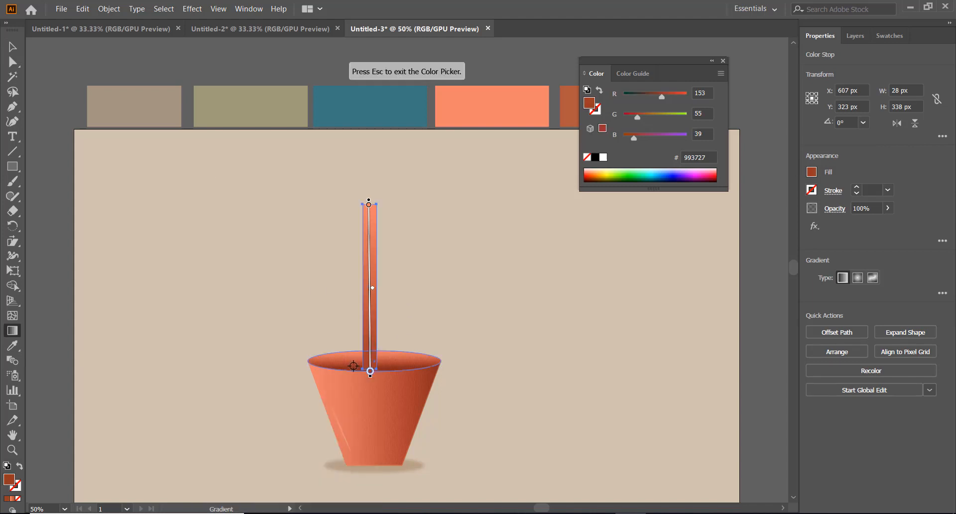
left_click(7, 46)
left_click(465, 276)
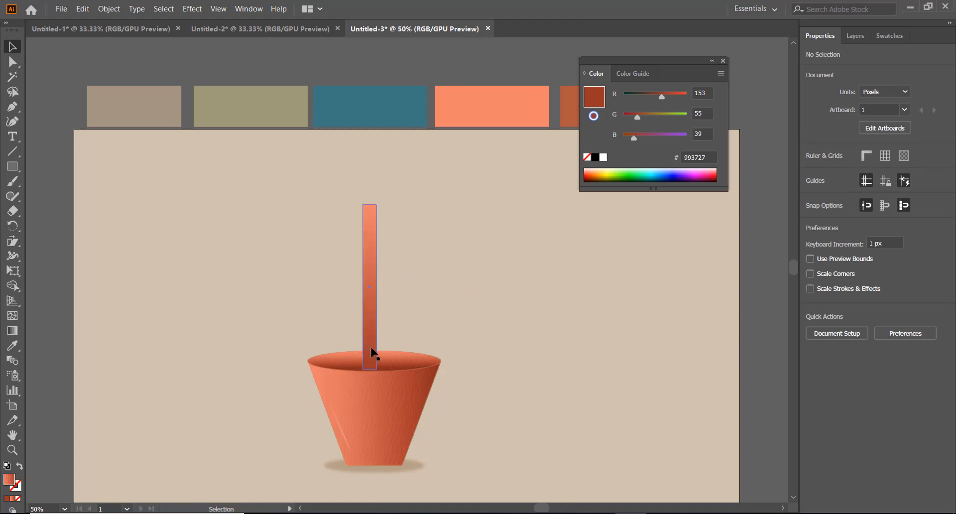
Step: Resample the stem's lower gradient stop from a darker area inside the pot (#8b3121)
left_click_drag(370, 348, 372, 349)
left_click(509, 333)
key("ctrl+equal")
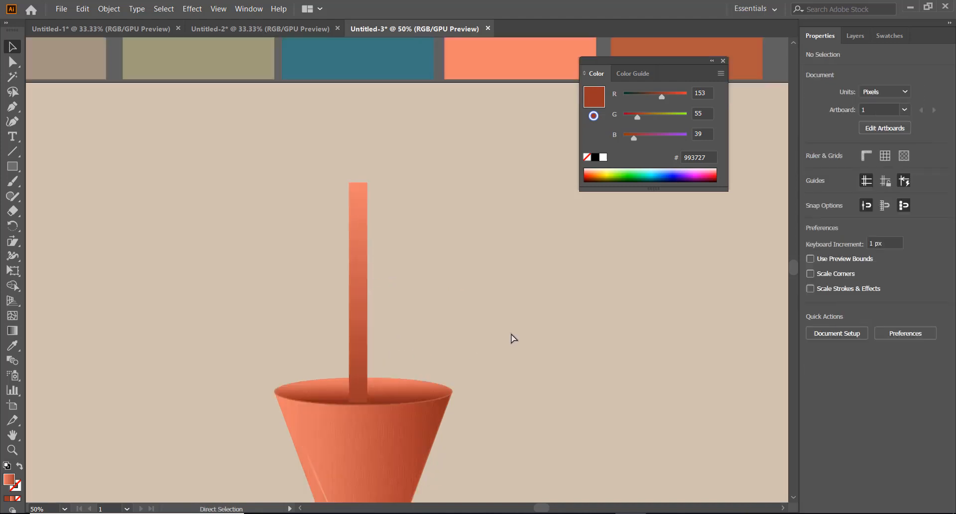
left_click(358, 314)
key("g")
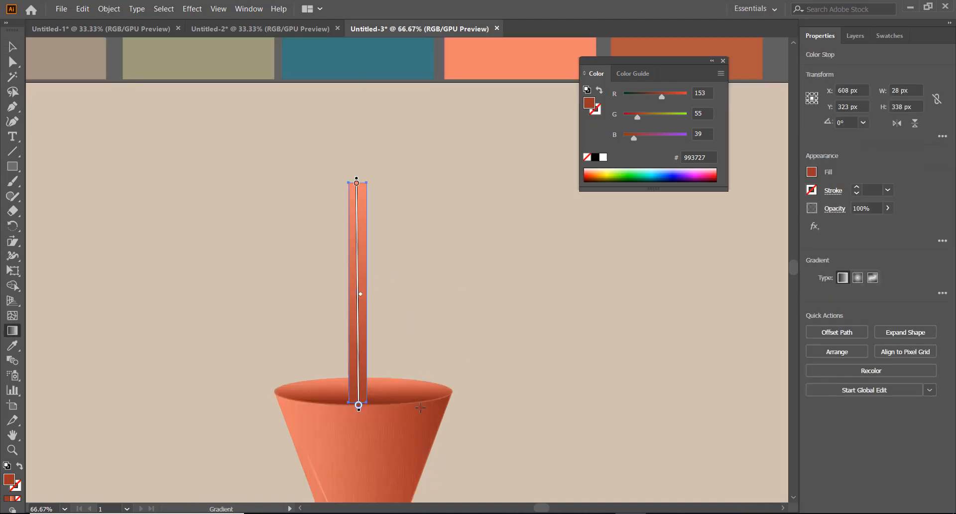
double_click(358, 407)
left_click(199, 345)
left_click(375, 401)
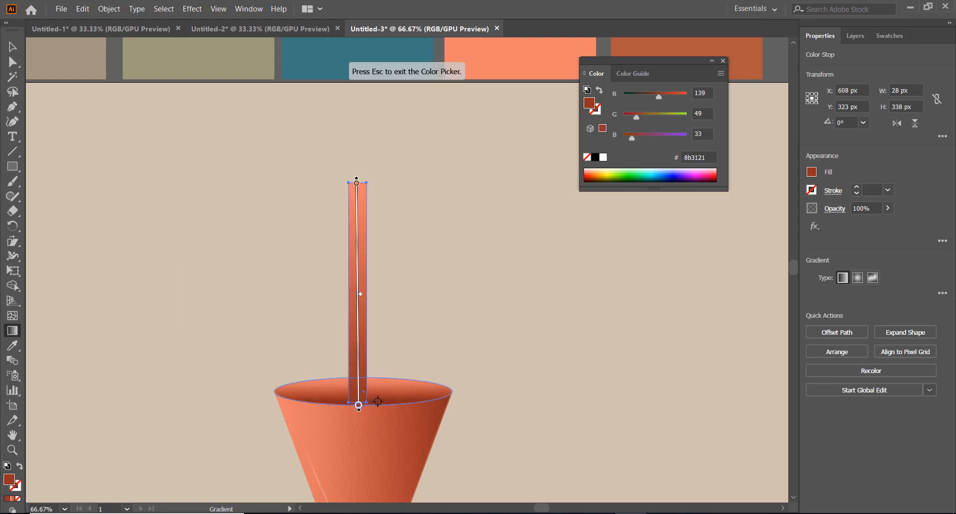
key("v")
left_click(420, 222)
Step: Align the stem, pot and shadow on their horizontal centres
scroll(522, 256, "down", 1)
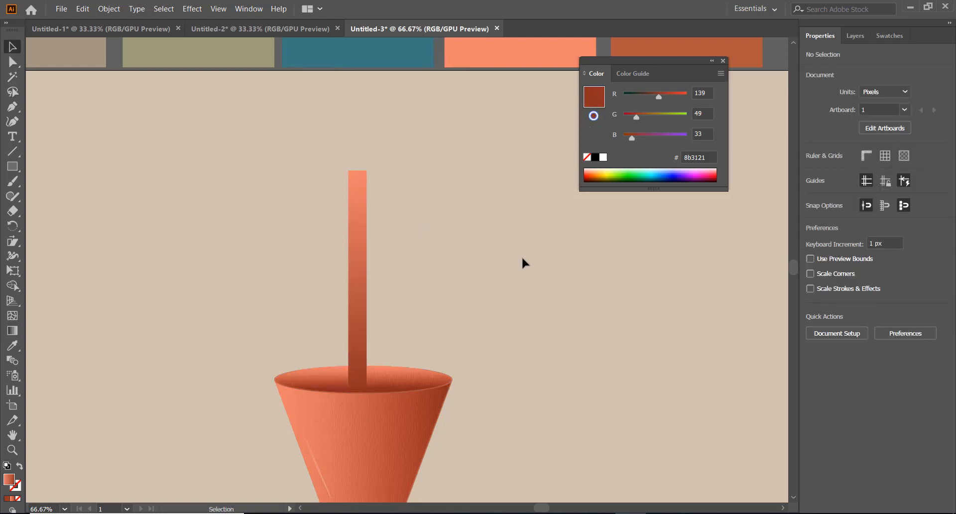
key("ctrl+minus")
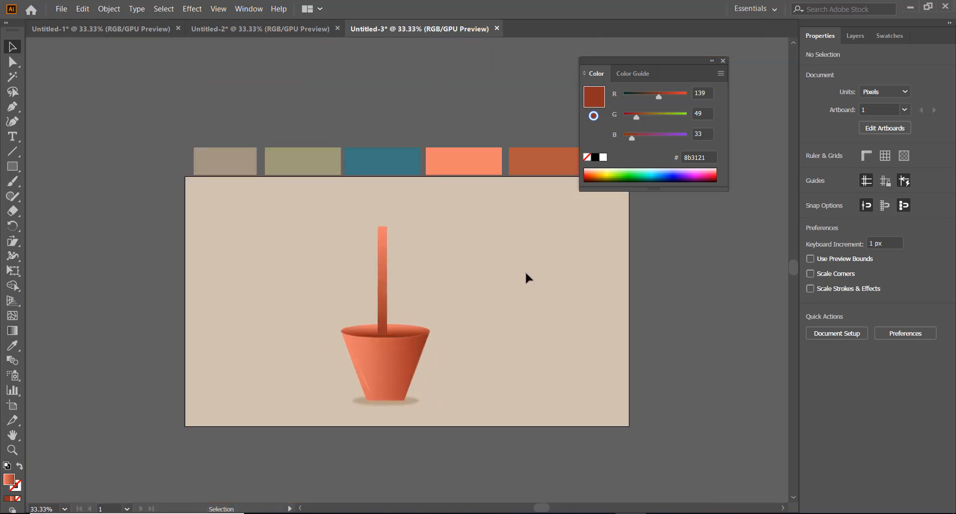
left_click(382, 377)
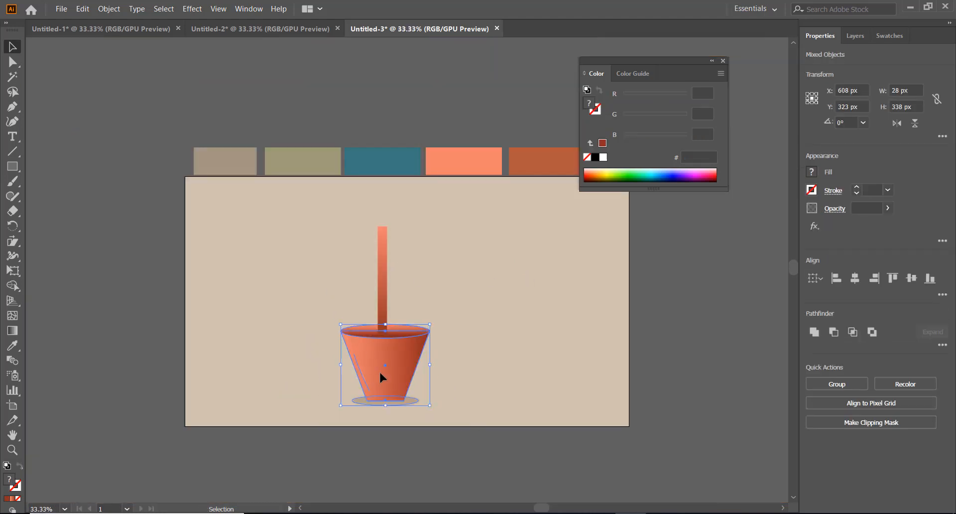
left_click_drag(478, 415, 479, 415)
left_click(854, 278)
left_click(463, 309)
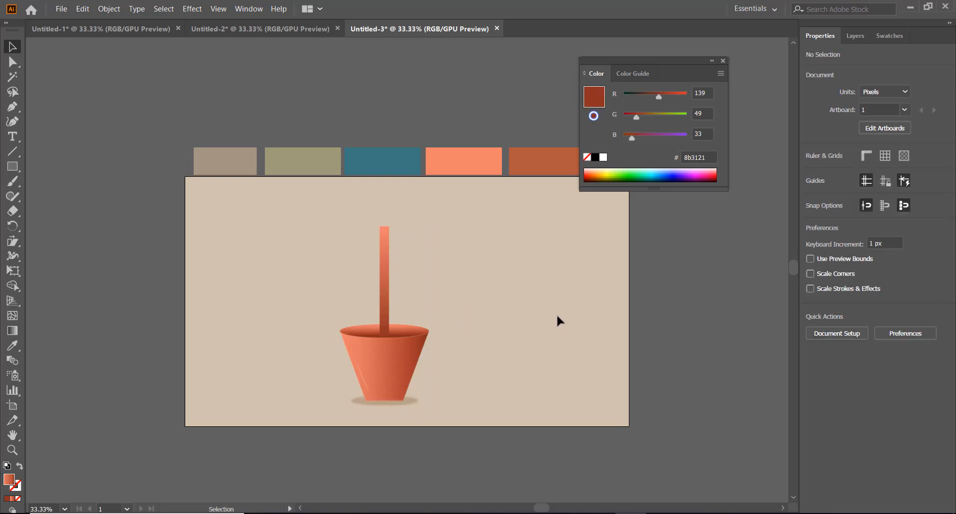
Step: Extend the stem upward and narrow its width
left_click(383, 251)
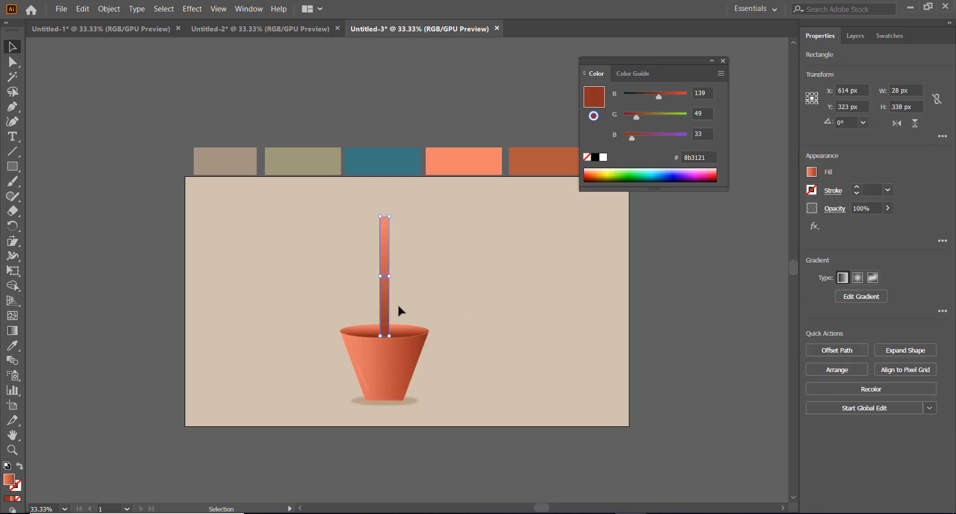
left_click_drag(389, 275, 388, 277)
left_click(445, 291)
Step: Draw a vertical ellipse of about 100 × 187 px on the empty artboard to the right of the stem
scroll(445, 291, "up", 1)
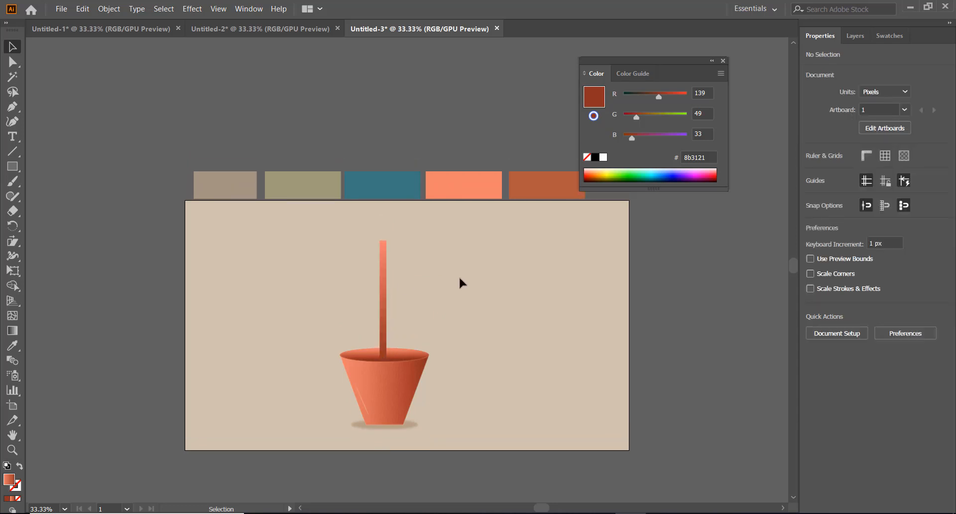
left_click_drag(13, 166, 55, 193)
mouse_move(484, 250)
left_mouse_down()
mouse_move(500, 300)
mouse_move(516, 310)
left_mouse_up()
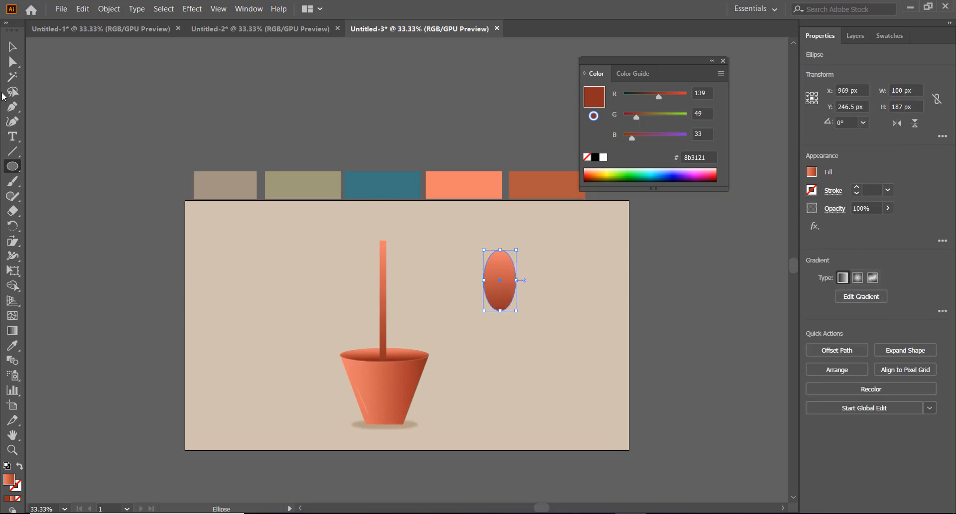
Step: Convert the ellipse's top and bottom anchor points to corners to form a pointed leaf
left_click(14, 60)
left_click(582, 264)
left_click(499, 251)
left_click(844, 335)
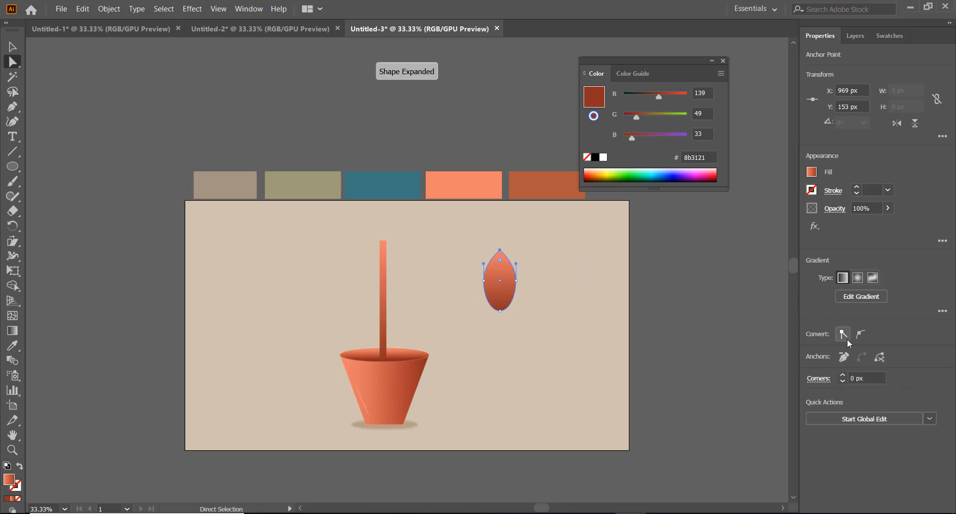
left_click(501, 312)
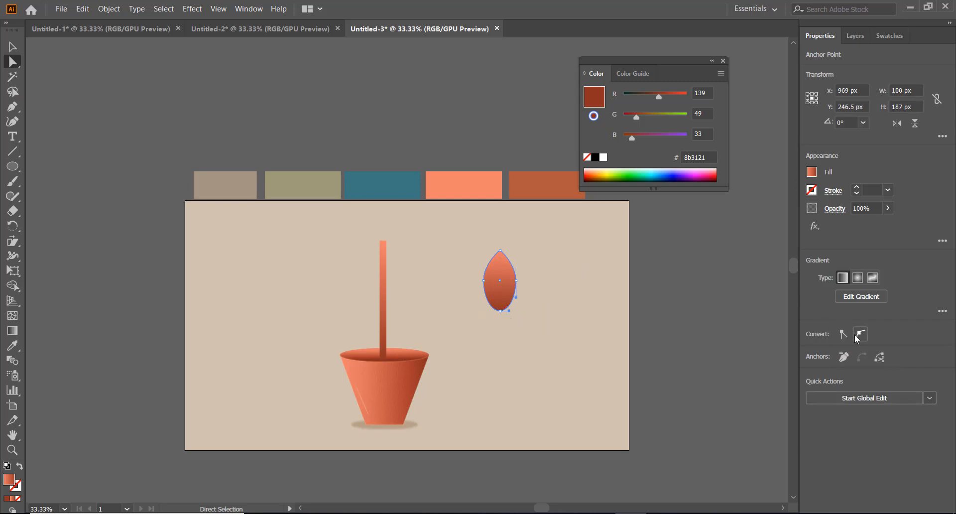
left_click(500, 310)
left_click(843, 334)
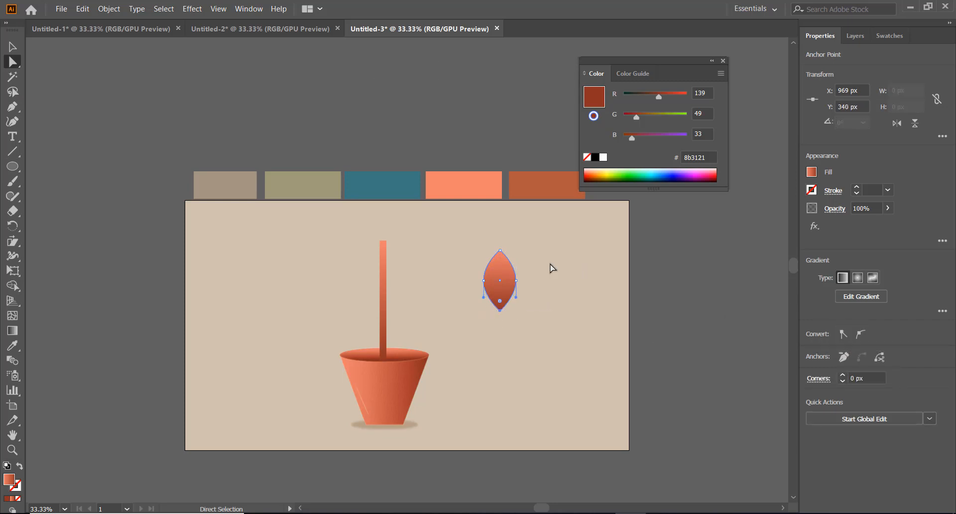
Step: Shrink the leaf to about 50 × 124 px and tilt it about 45° beside the stem
left_click(13, 46)
left_click(548, 304)
left_click(506, 290)
left_click_drag(517, 310, 406, 321)
left_click(650, 330)
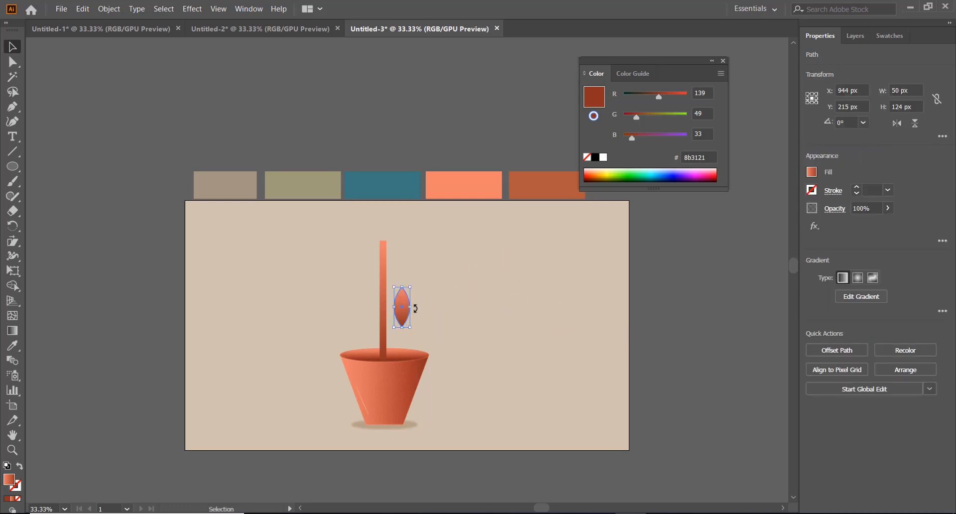
left_click_drag(414, 284, 467, 298)
left_click(467, 298)
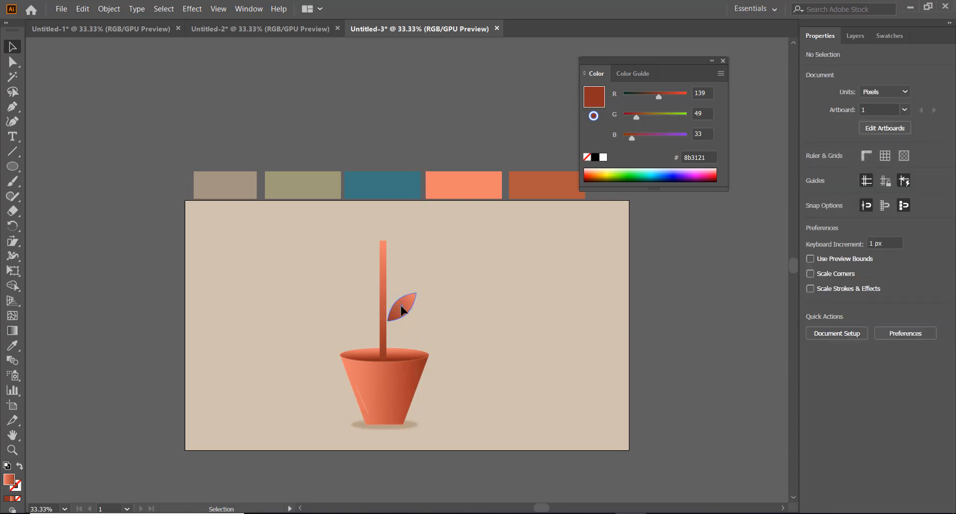
Step: Attach the leaf to the right of the lower stem and place a mirrored copy higher on the left
left_click_drag(397, 305, 377, 298)
left_click(495, 328)
left_click(390, 315)
scroll(438, 305, "up", 1)
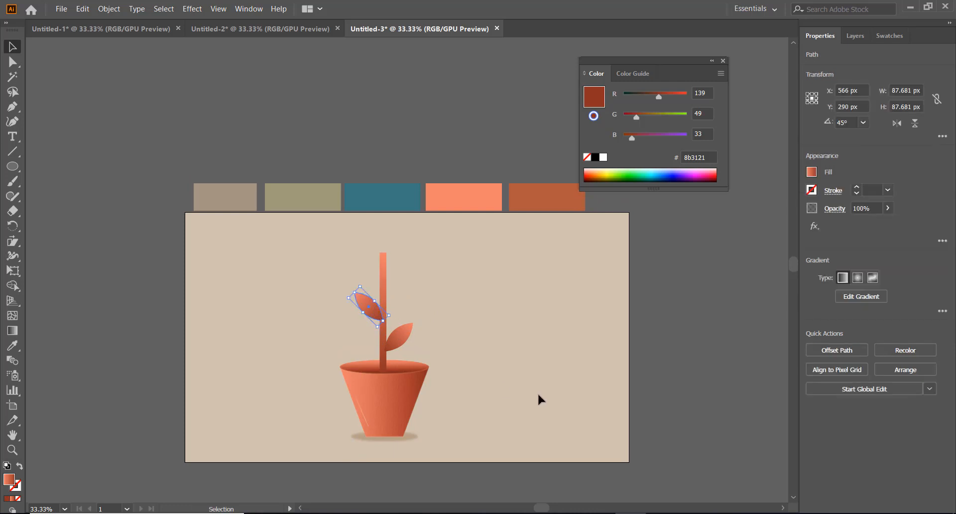
left_click(12, 330)
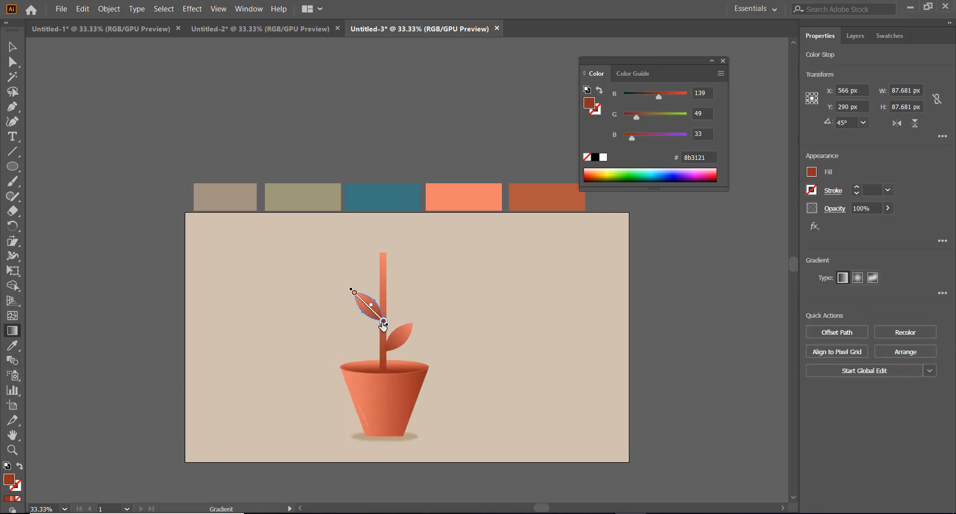
double_click(383, 323)
left_click(213, 405)
key("Escape")
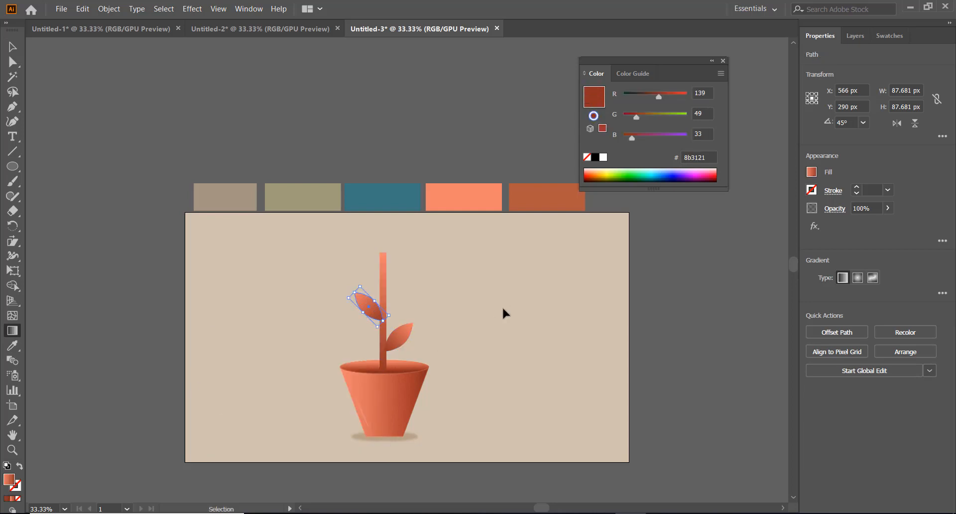
Step: Try sampling the stem's colour (#bb5743) for the gradient stop at the upper leaf's base
key("ctrl+plus")
key("ctrl+plus")
key("ctrl+plus")
key("ctrl+plus")
key("ctrl+plus")
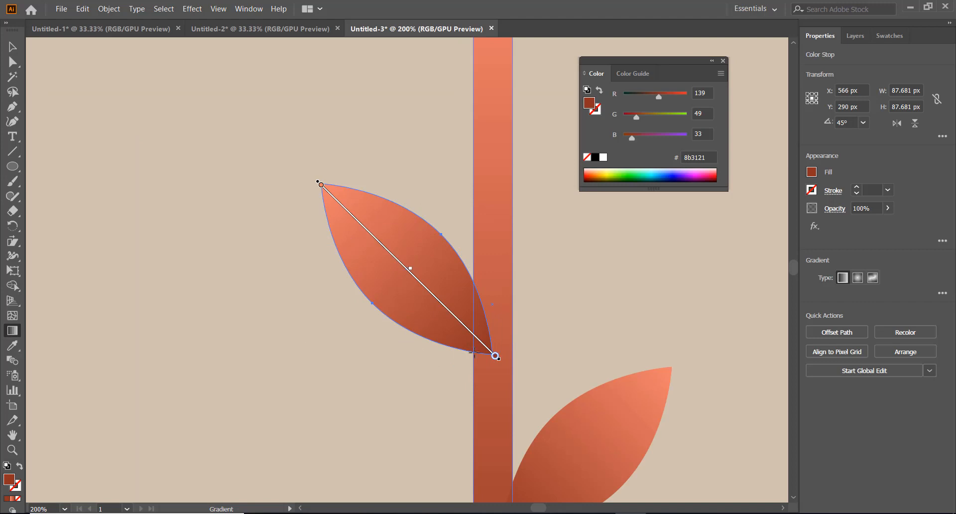
double_click(496, 356)
left_click(334, 435)
left_click(494, 337)
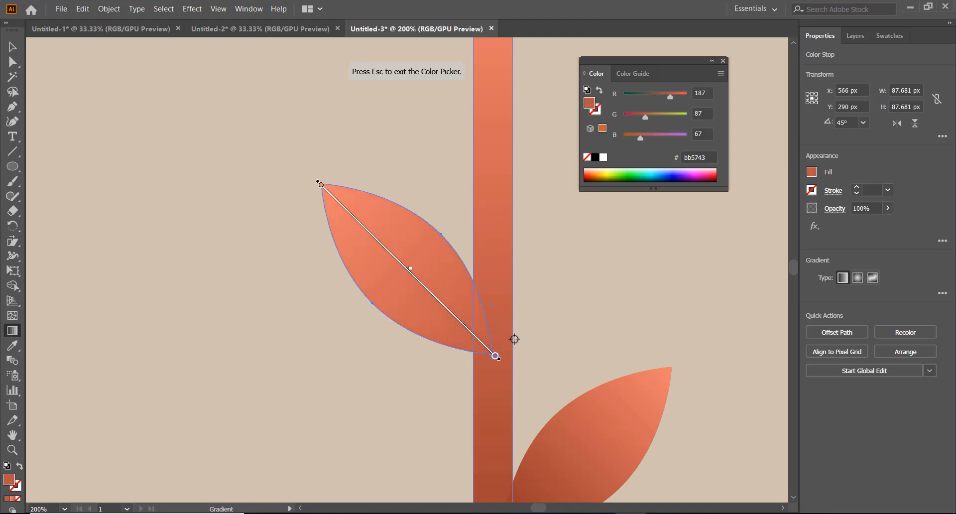
key("Escape")
key("v")
left_click(110, 143)
Step: Undo the last gradient stop colour change on the upper leaf
key("ctrl+minus")
key("ctrl+minus")
key("ctrl+minus")
key("ctrl+minus")
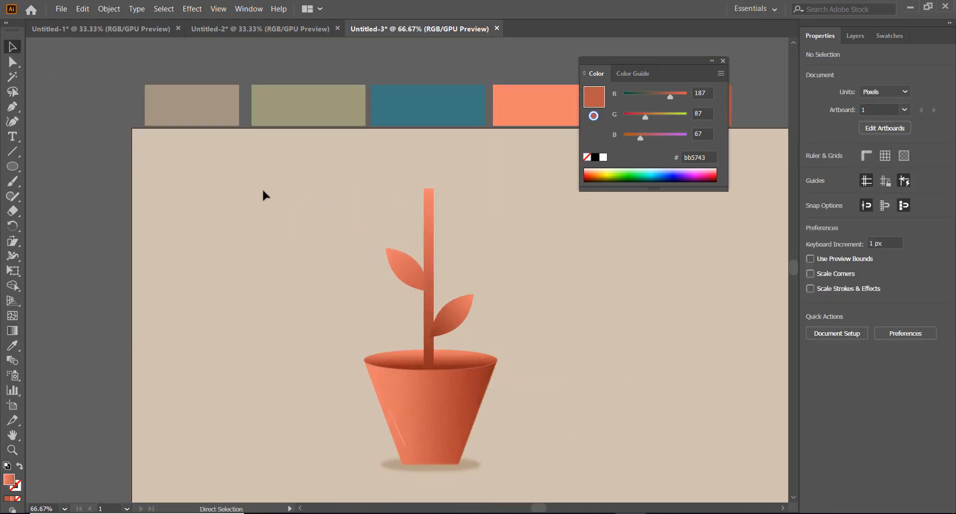
key("ctrl+z")
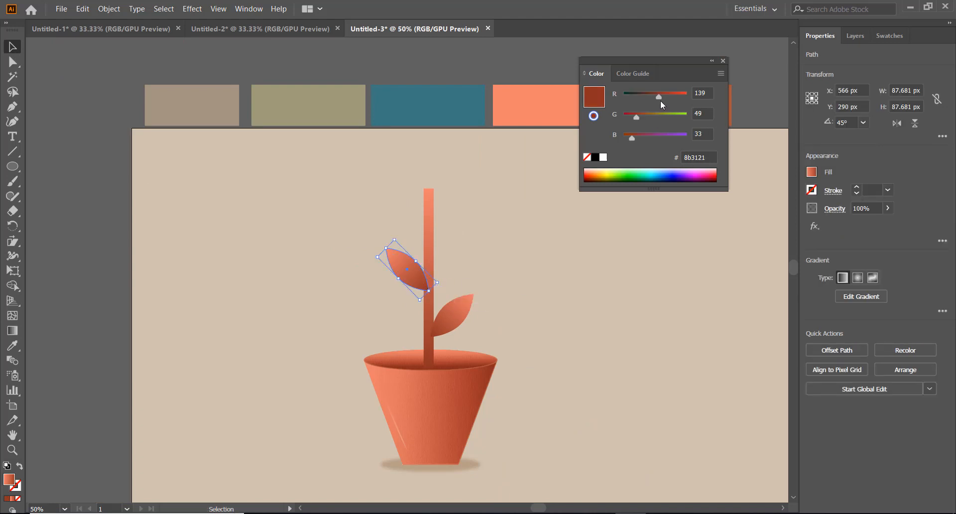
Step: Brighten the gradient colour at the upper leaf's base by setting its red value to 168 (#a83121)
left_click_drag(658, 97, 667, 98)
left_click(101, 79)
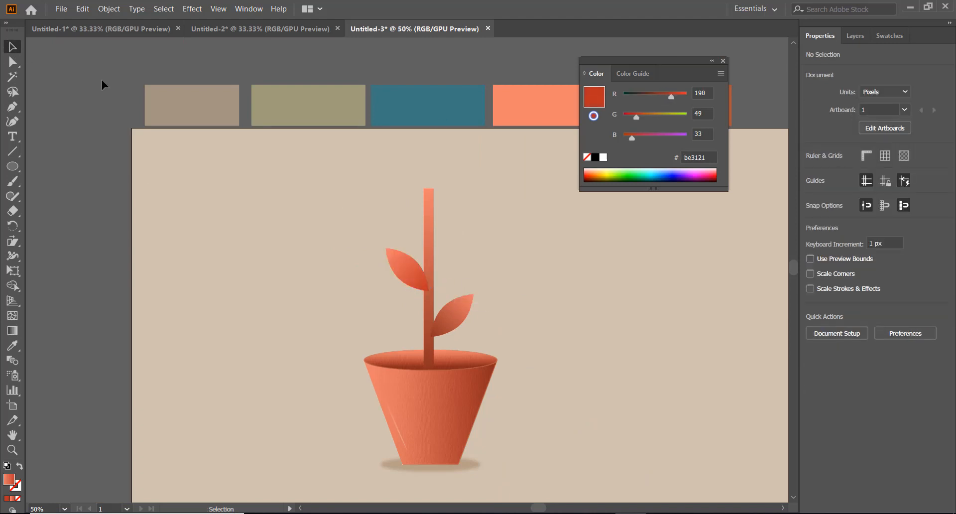
key("ctrl+z")
left_click(104, 153)
left_click(421, 288)
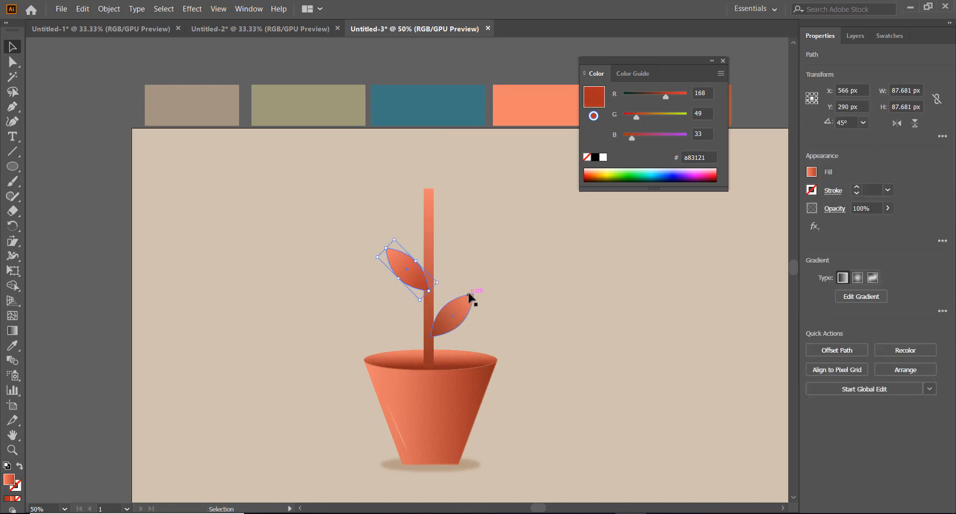
Step: Arrange the leaves behind the stem and add a third leaf, copied from the lower right one, near the stem's top right
left_click(508, 284)
left_click(418, 284)
left_click(428, 244)
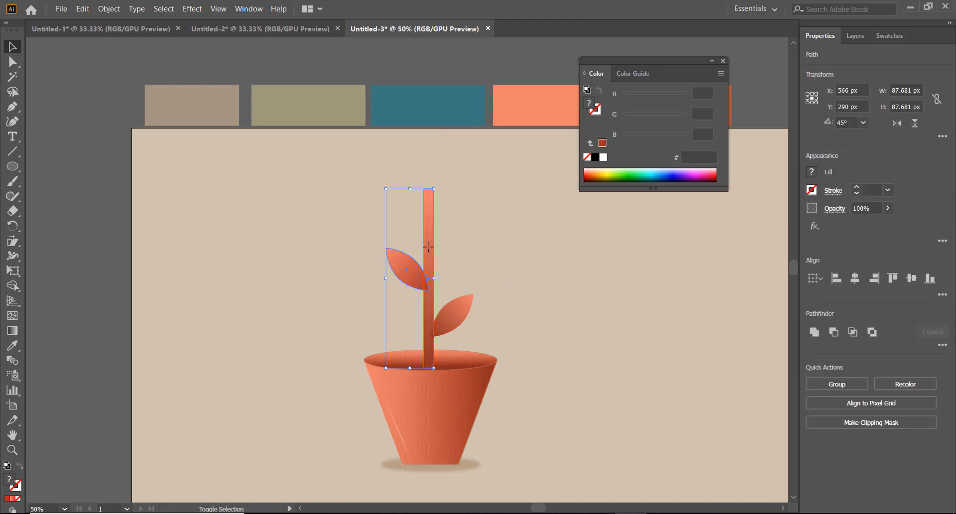
right_click(427, 243)
left_click(428, 213)
right_click(429, 215)
left_click(397, 262)
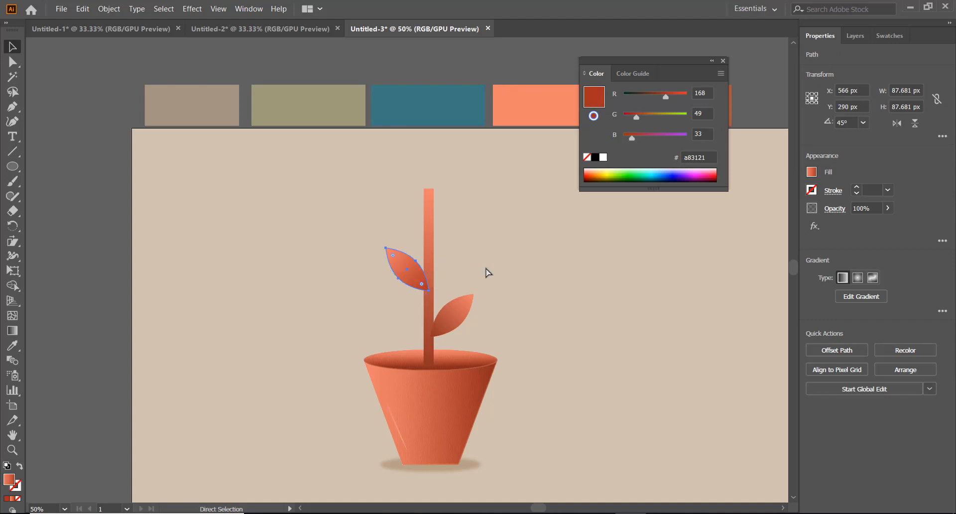
scroll(493, 272, "down", 1)
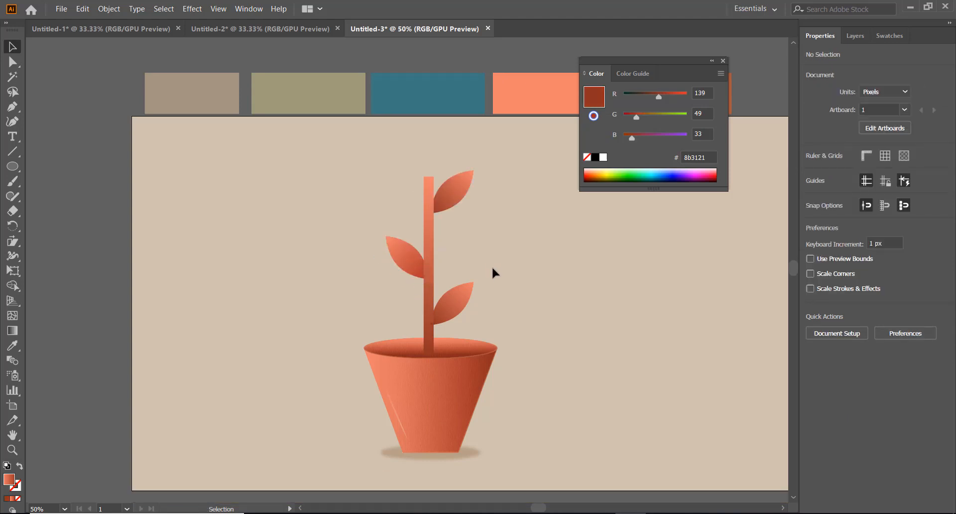
left_click(723, 62)
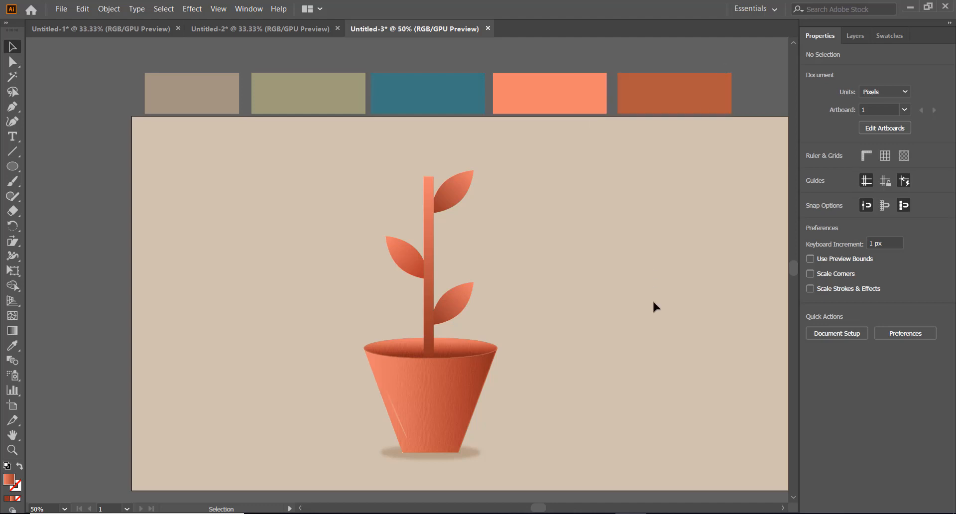
Step: Round the two bottom corners of the pot body inside its group, leaving the group when done
left_click_drag(652, 300, 612, 300)
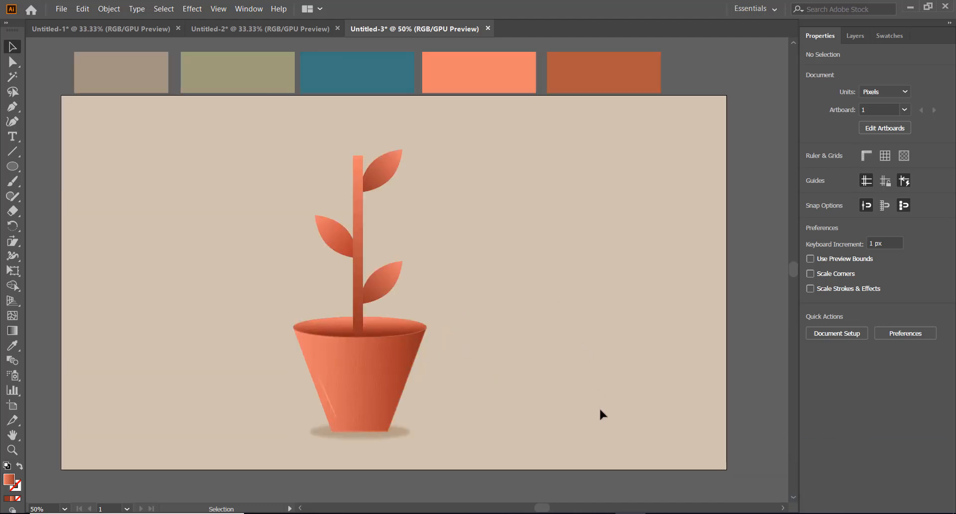
left_click(400, 407)
double_click(373, 387)
left_click(368, 431)
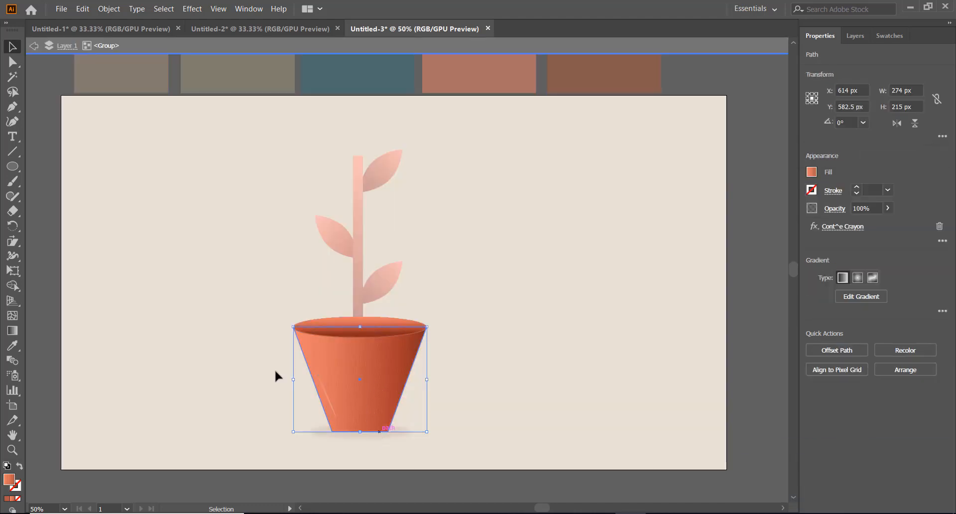
left_click(10, 61)
left_click(323, 422)
left_click_drag(395, 439, 391, 433)
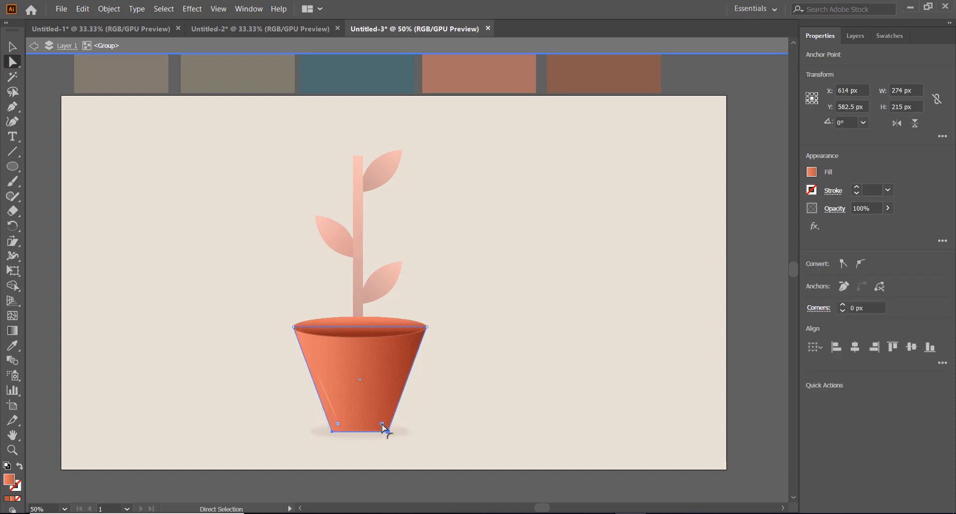
left_click(485, 427)
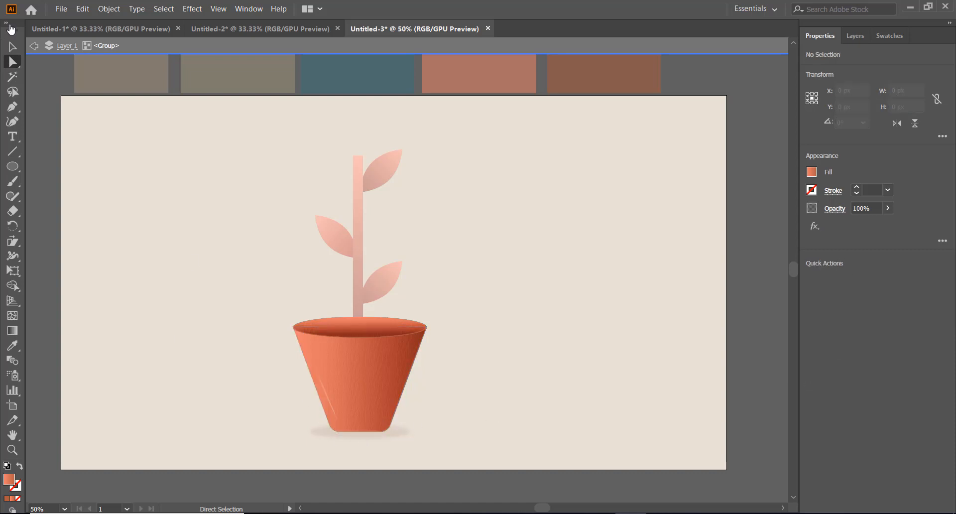
left_click(34, 46)
Step: Draw a closed wavy blob about 743 px tall around the plant with the Pen tool, its base flat along the artboard's lower edge
scroll(578, 354, "up", 1)
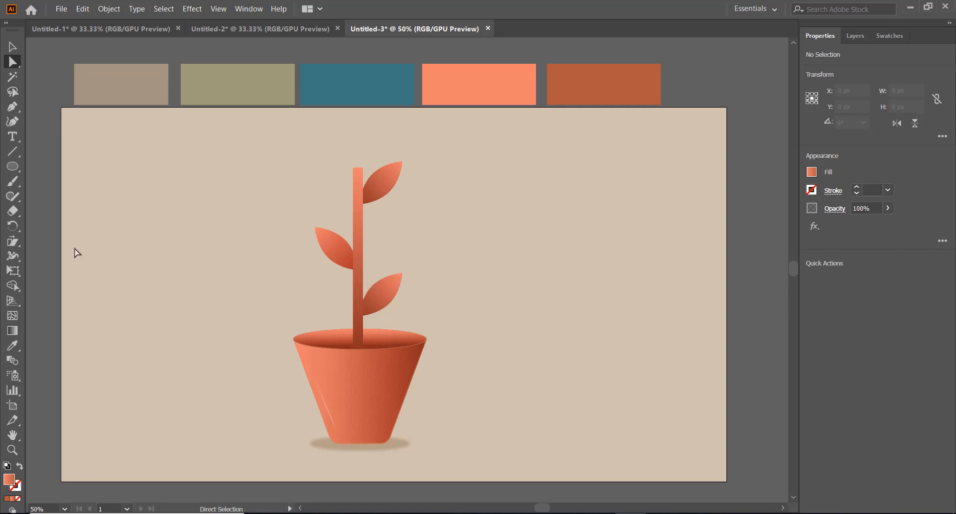
left_click(12, 106)
left_click(247, 377)
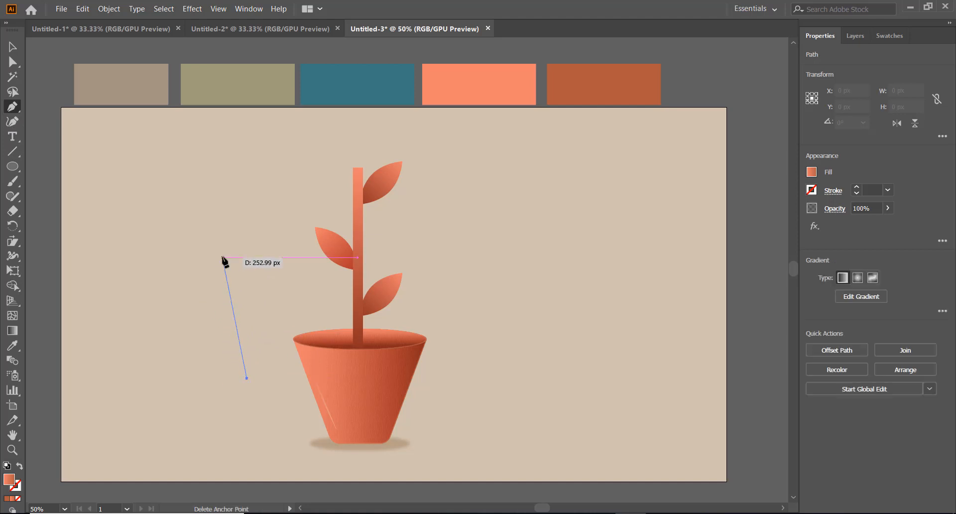
left_click_drag(226, 255, 245, 209)
left_click_drag(250, 161, 290, 130)
left_click_drag(432, 131, 479, 152)
left_click_drag(531, 223, 544, 267)
left_click_drag(506, 337, 508, 374)
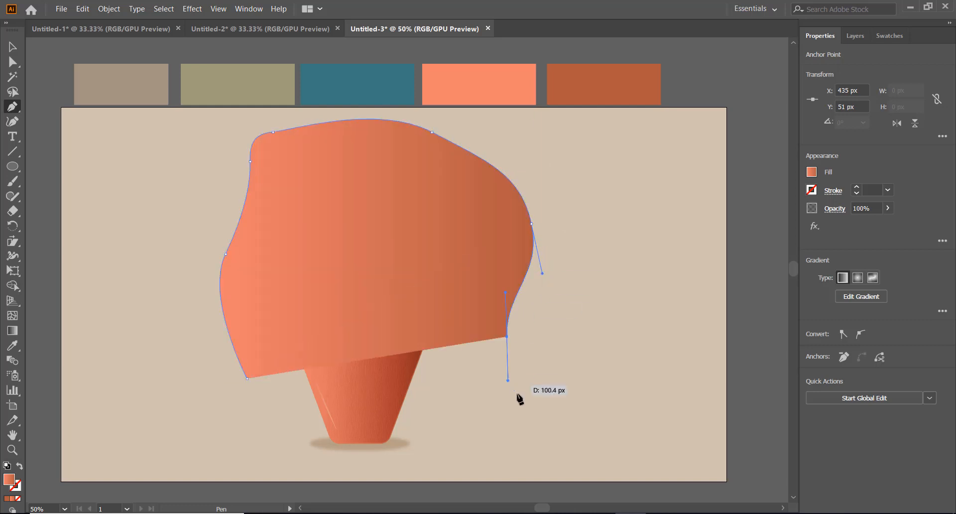
left_click_drag(536, 425, 542, 462)
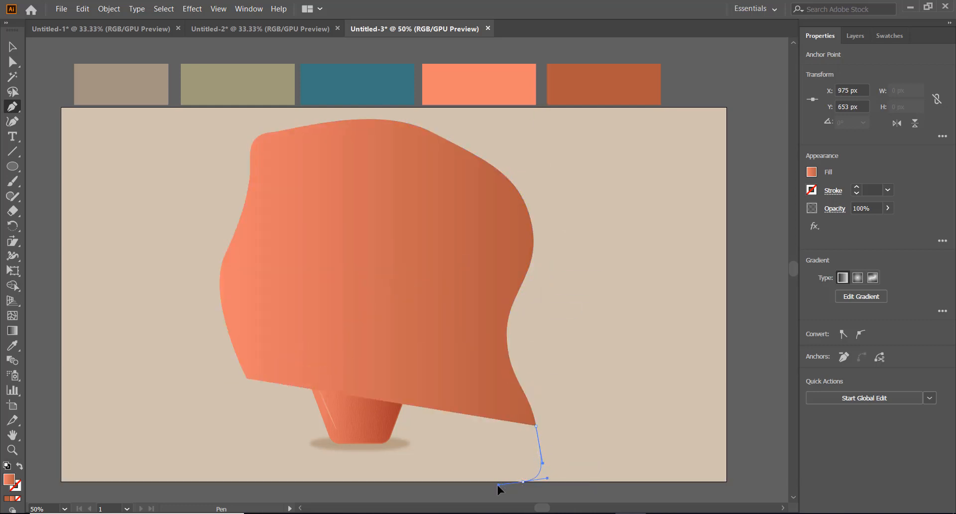
left_click_drag(497, 482, 509, 484)
left_click(523, 482)
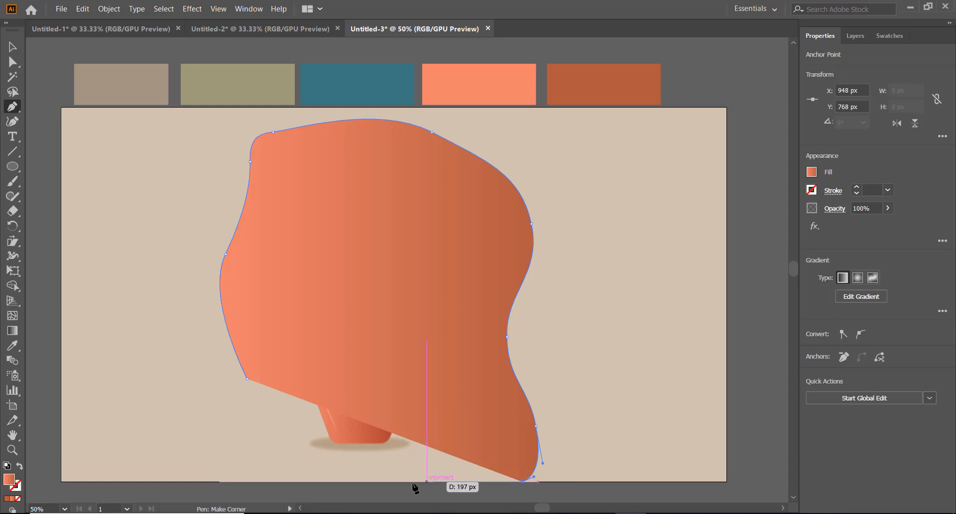
left_click(304, 482)
left_click(247, 378)
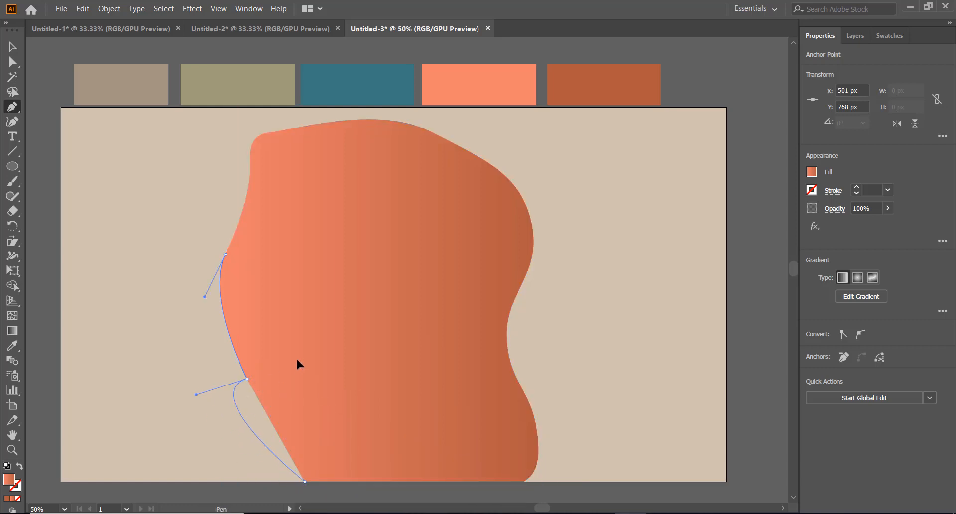
left_click_drag(297, 359, 250, 287)
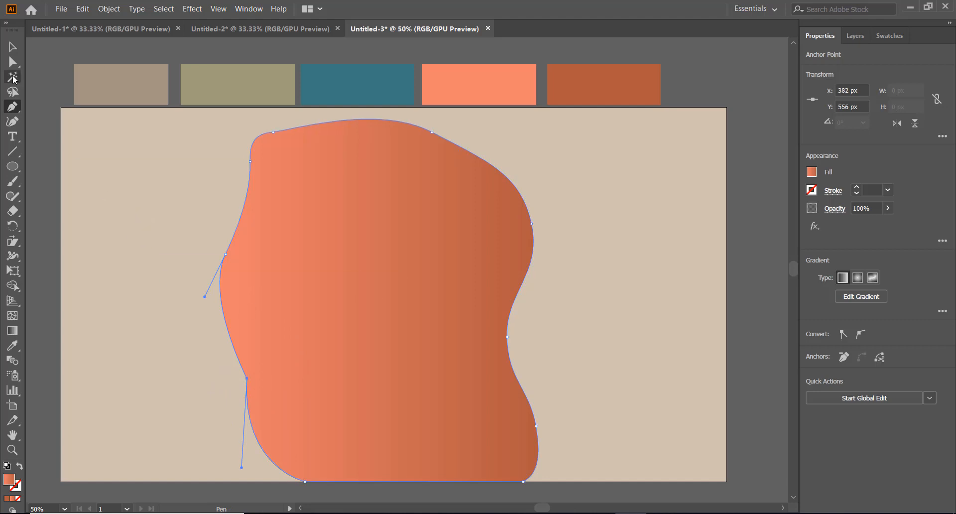
Step: Reshape the blob with the Curvature tool, adding a bulge on its left side and smoothing its upper edge and right-hand inward curve
left_click(13, 121)
left_click_drag(247, 377, 216, 386)
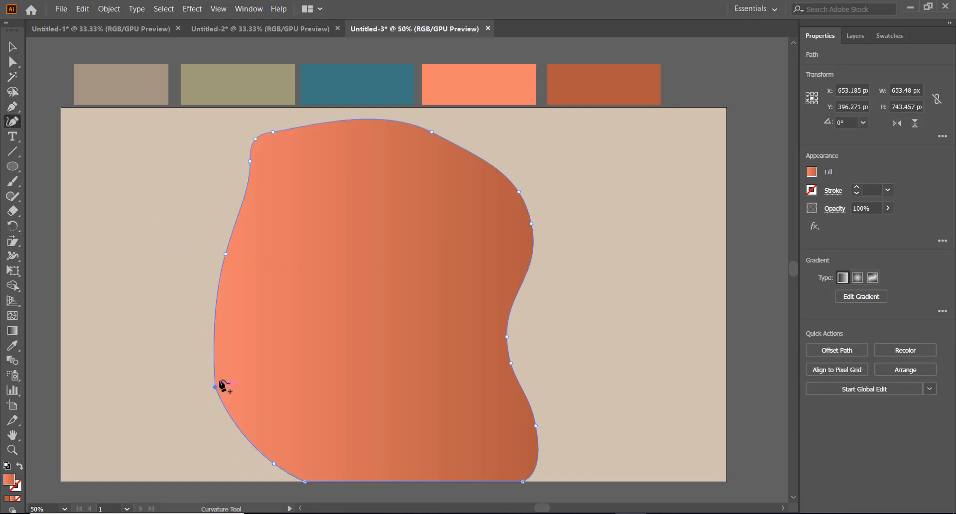
left_click_drag(226, 254, 205, 241)
left_click_drag(216, 387, 231, 393)
left_click_drag(273, 131, 313, 125)
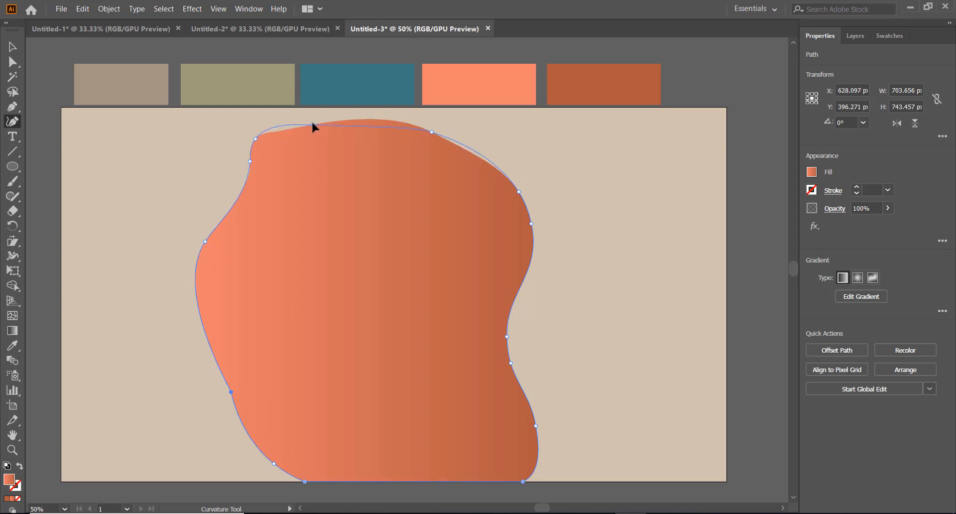
left_click_drag(249, 161, 237, 206)
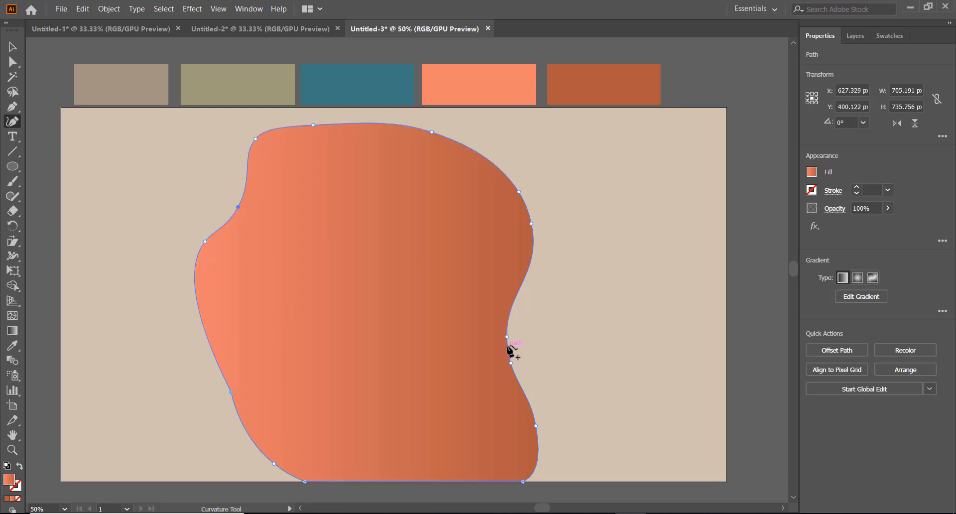
left_click_drag(507, 337, 512, 321)
Step: Redirect the blob's linear gradient so it runs vertically from its upper edge to its base
left_click(10, 46)
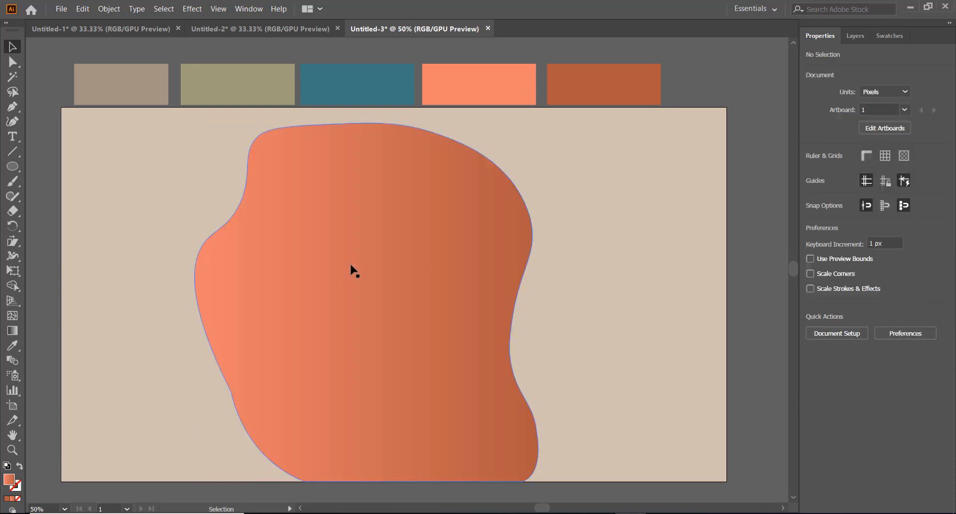
left_click(352, 269)
key("g")
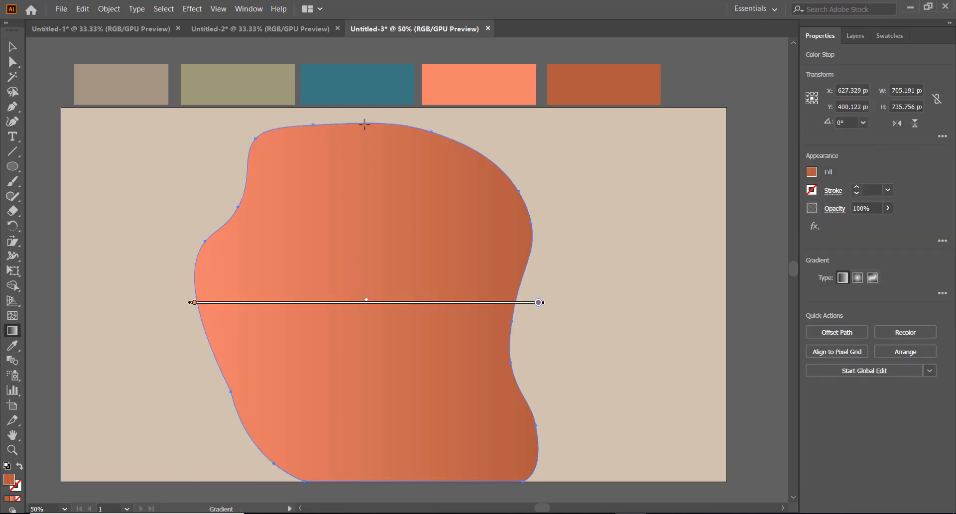
left_click_drag(364, 124, 397, 477)
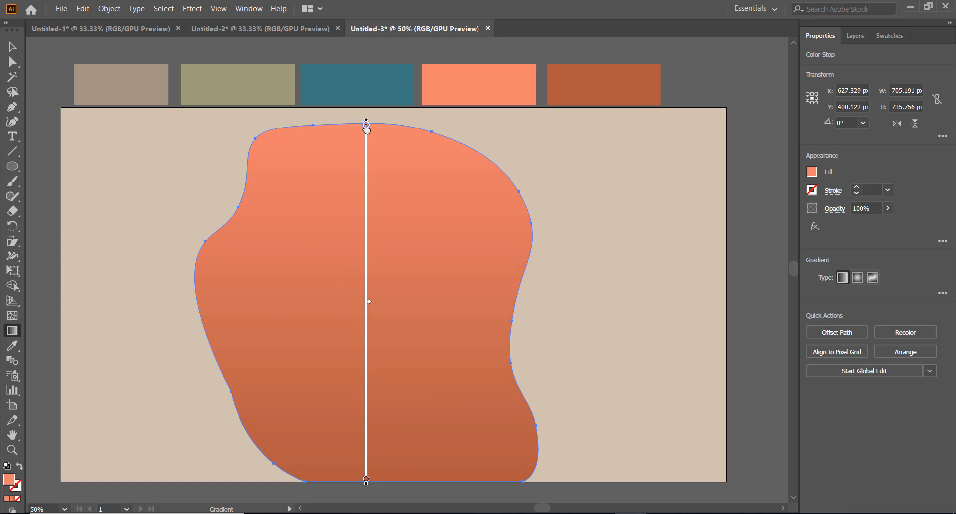
Step: Recolour the blob's gradient with the teal palette colour at the upper stop and the olive palette colour at the lower stop
double_click(367, 124)
left_click(198, 213)
left_click(370, 97)
left_click(15, 50)
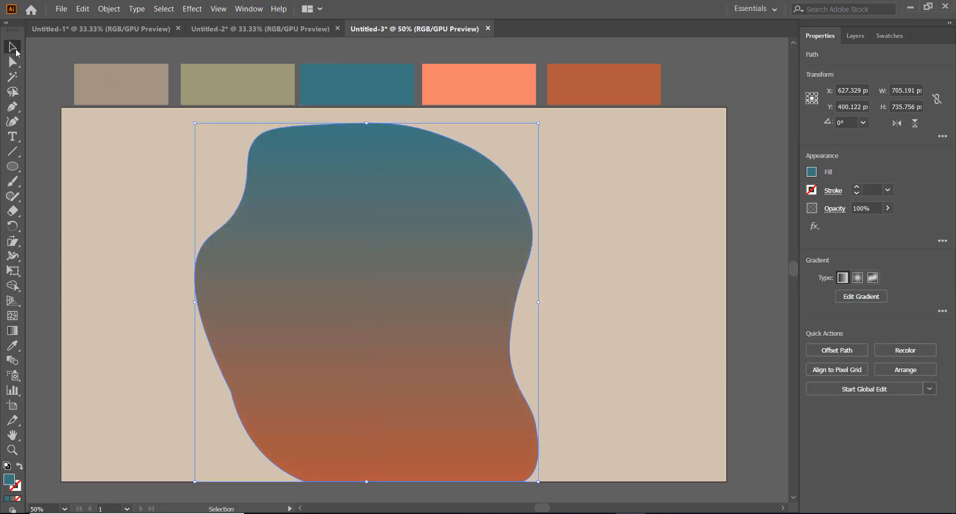
left_click(11, 332)
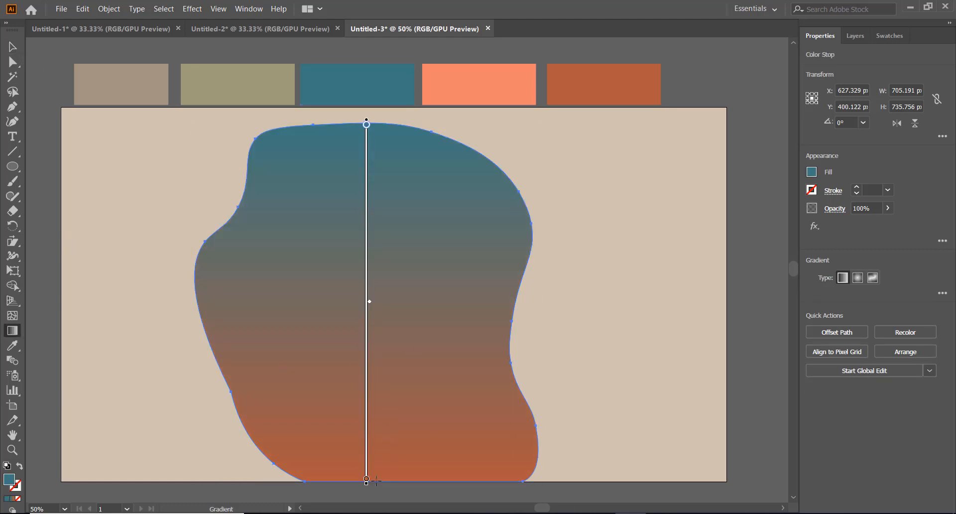
double_click(367, 479)
left_click(211, 413)
left_click(285, 86)
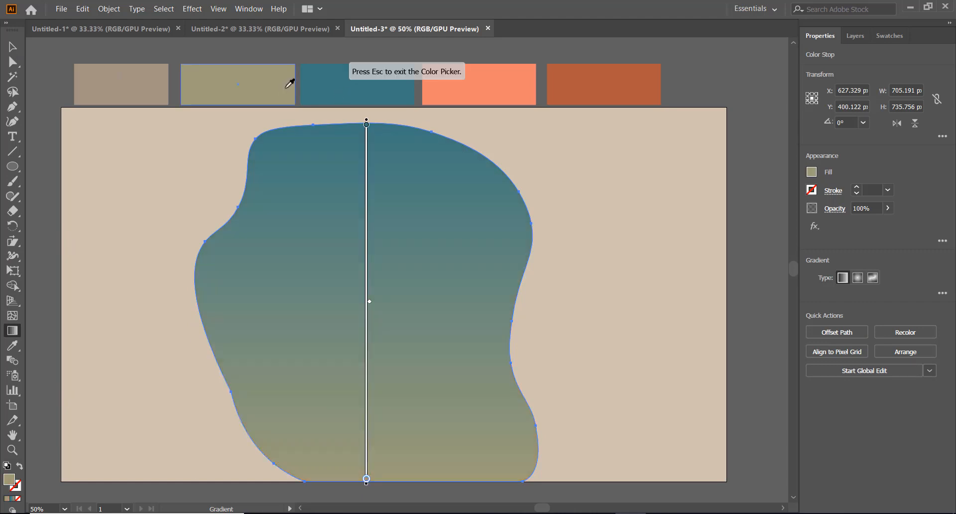
Step: Send the blob backward in the stacking order until it lies behind the whole plant, pot and ground shadow
left_click(13, 47)
key("ctrl+[")
key("ctrl+[")
key("ctrl+[")
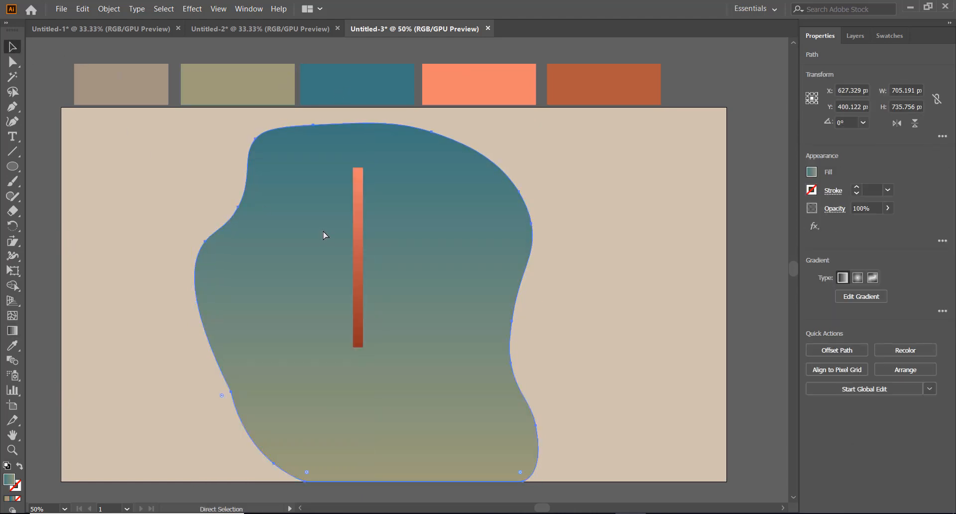
key("ctrl+[")
key("ctrl+[")
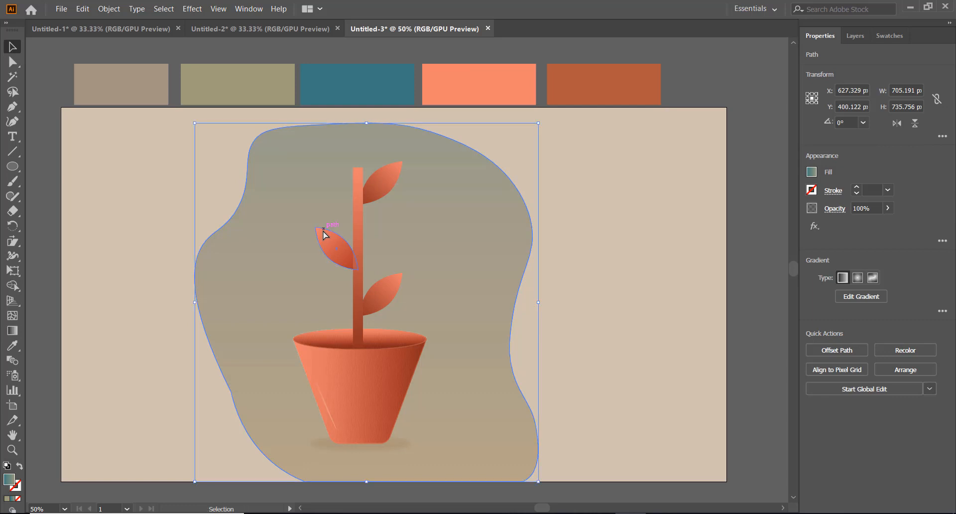
Step: Stretch the blob outward on both its left and right sides to about 773 px wide
left_click(647, 250)
left_click(521, 271)
left_click_drag(194, 301, 178, 308)
left_click_drag(537, 302, 552, 303)
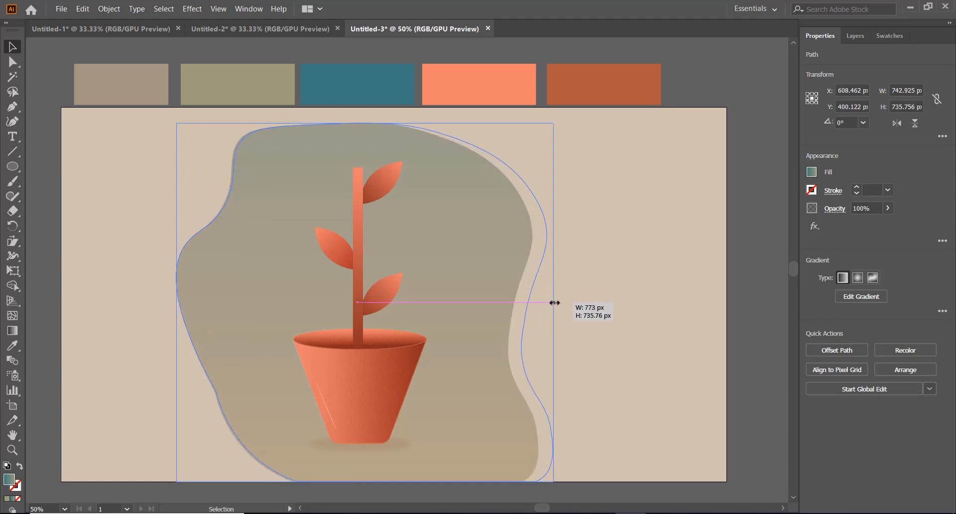
left_click(758, 275)
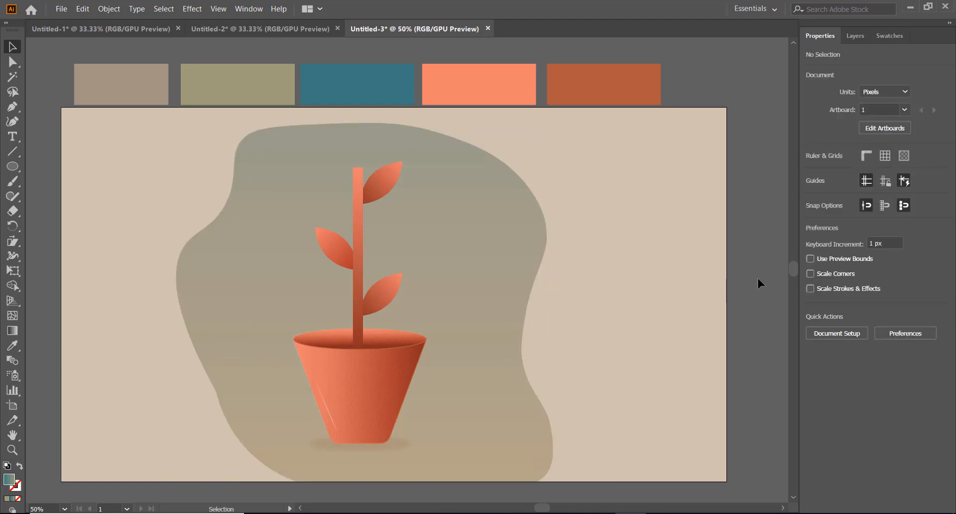
Step: Draw a 28 px white circle without a stroke on the blob, to the left of the upper stem
left_click(499, 254)
left_click(698, 294)
left_click(8, 465)
left_click(22, 489)
left_click(18, 498)
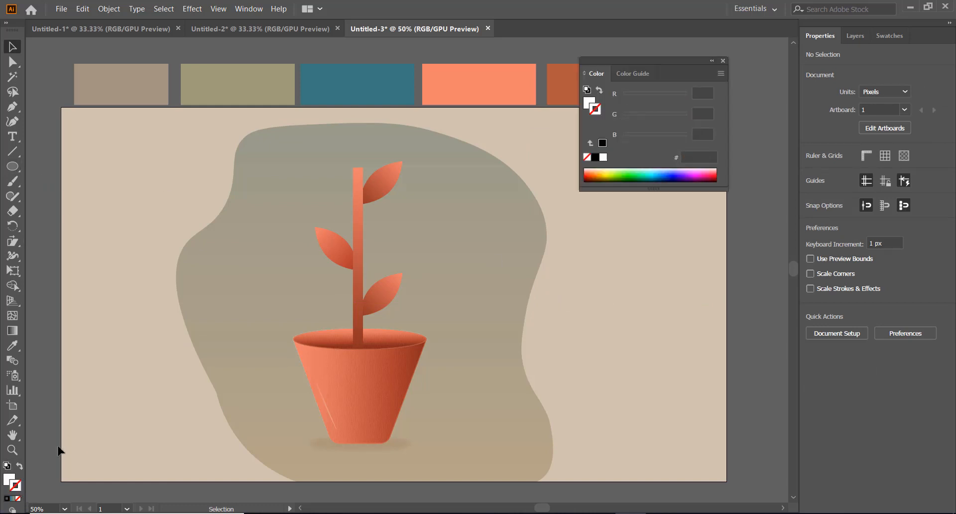
left_click(13, 166)
left_click_drag(261, 213, 276, 228)
left_click(11, 46)
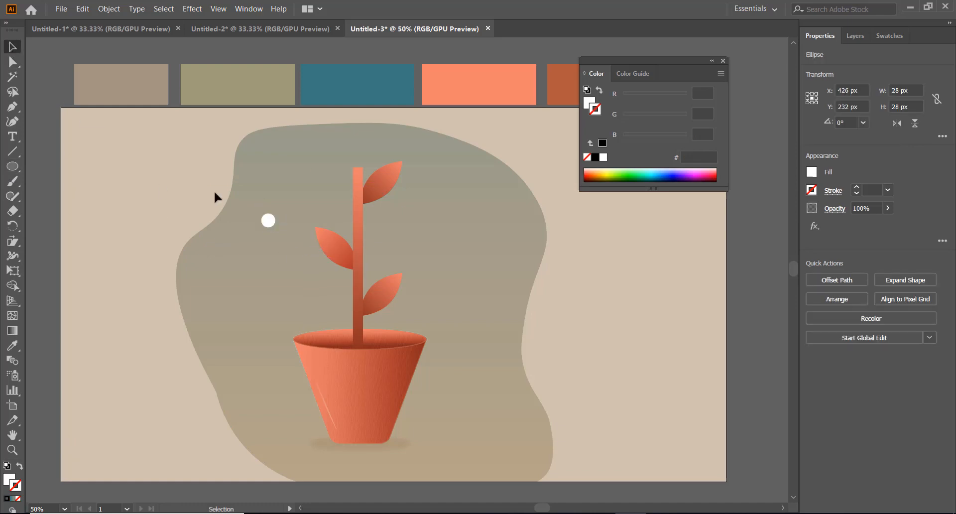
Step: Apply a white Outer Glow in Normal mode at 75% opacity to the small circle, with the preview enabled
left_click(192, 9)
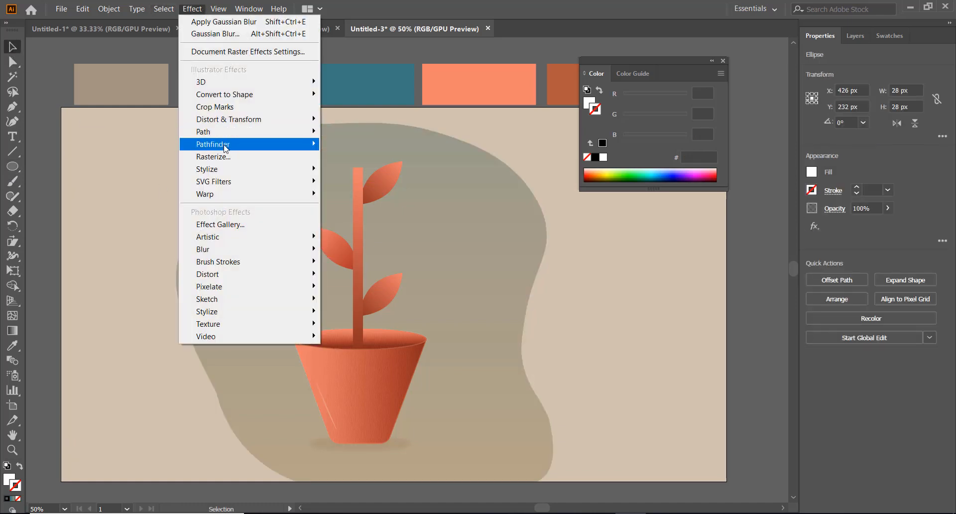
mouse_move(243, 171)
left_click(357, 205)
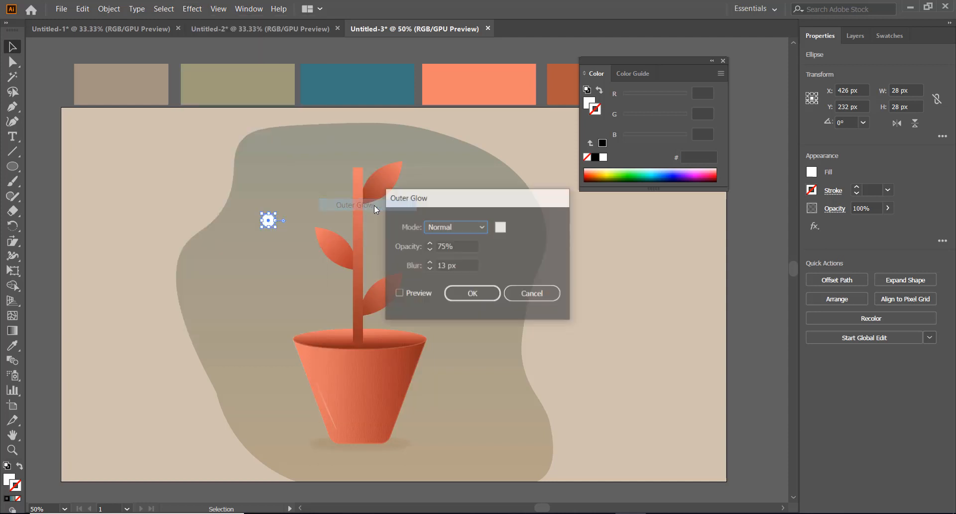
left_click(398, 294)
left_click(444, 264)
double_click(444, 265)
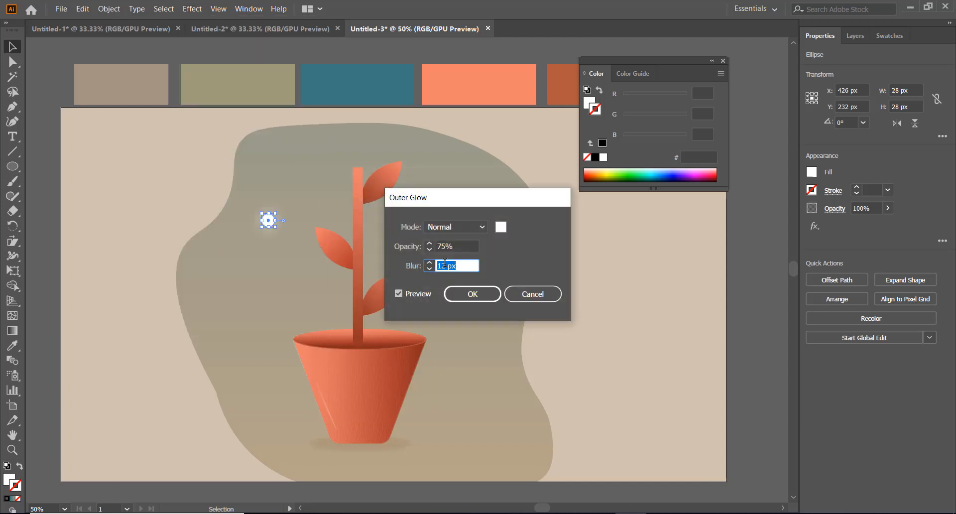
left_click(480, 299)
left_click(586, 305)
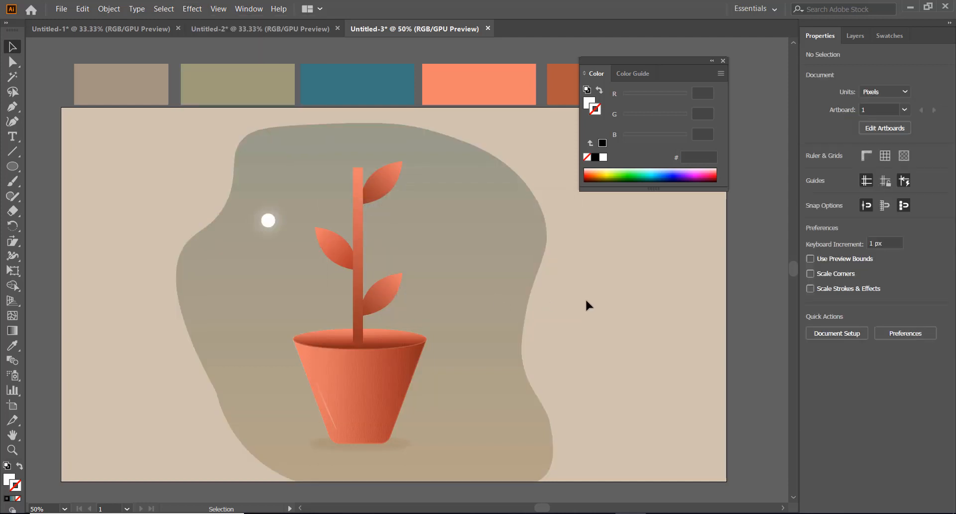
Step: Apply a slight Gaussian Blur to the glowing white circle to the left of the upper stem
left_click(272, 225)
left_click(192, 8)
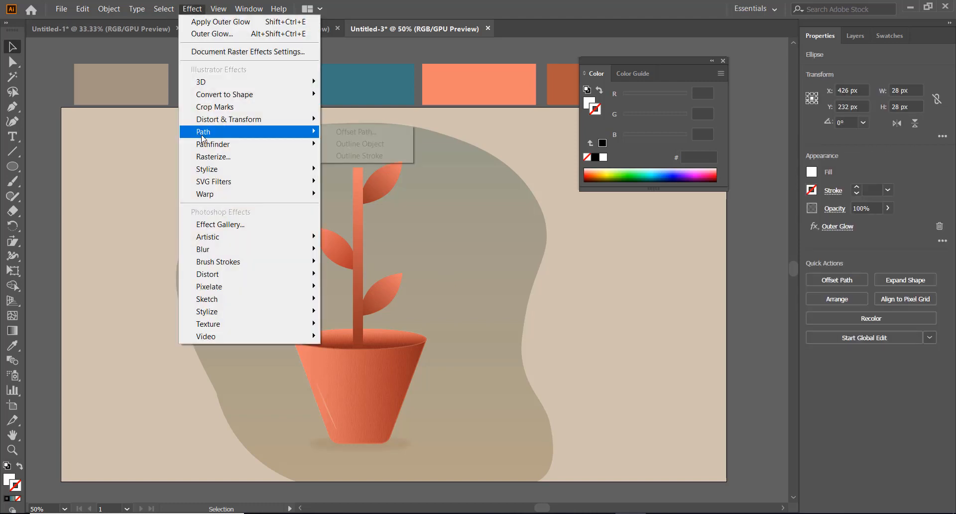
mouse_move(231, 254)
left_click(348, 249)
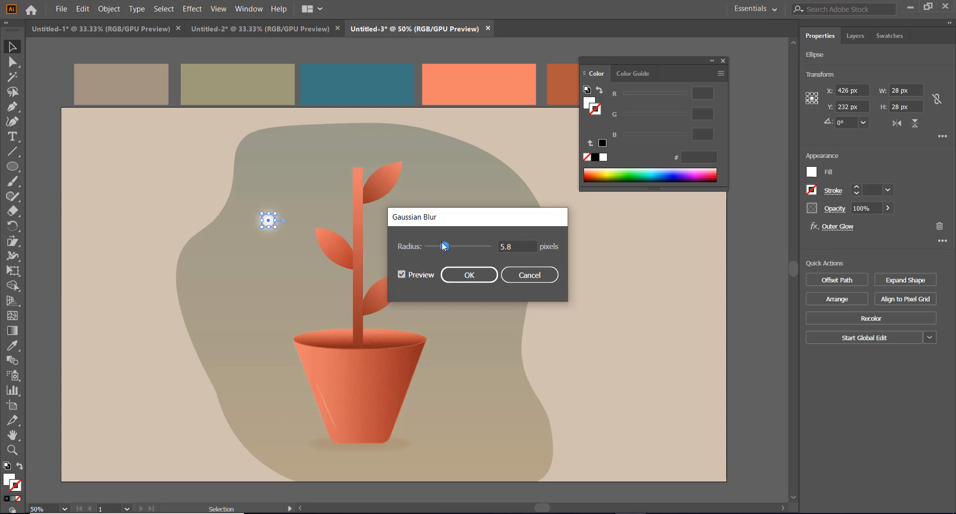
left_click_drag(444, 245, 438, 248)
left_click(469, 275)
left_click(119, 164)
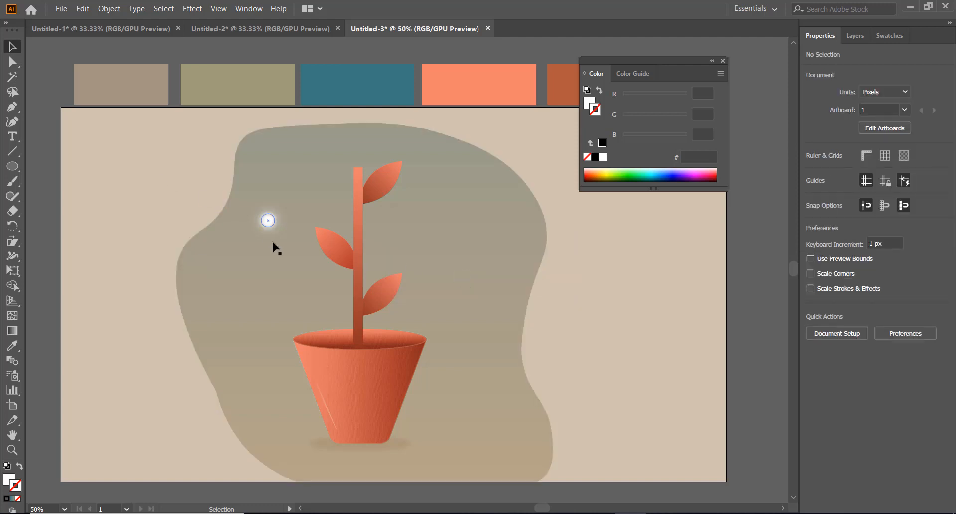
Step: Scatter copies of the glowing circle in varied sizes over the blob, making four left of the stem and one to its upper right
left_click(271, 224)
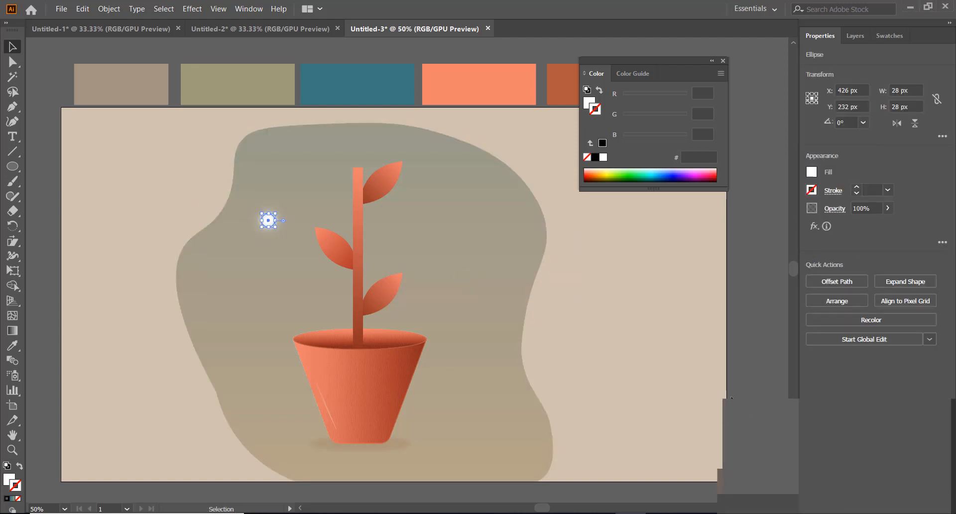
left_click(752, 388)
left_click(264, 220)
left_click_drag(276, 228, 423, 213)
left_click(151, 184)
left_click(156, 238)
left_click(599, 314)
left_click(747, 358)
Step: Copy the largest glowing circle (29 px) and a small one from the left of the stem to its right side
left_click_drag(283, 259, 453, 245)
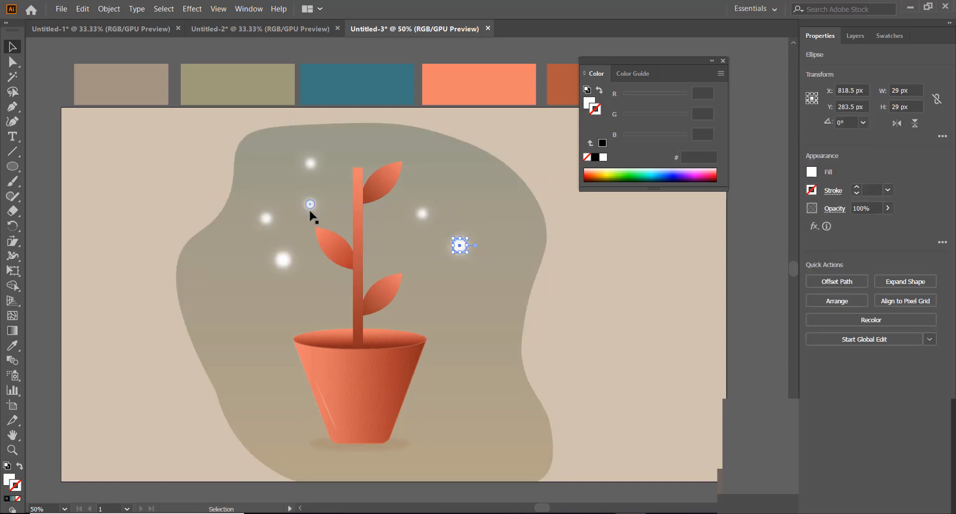
left_click_drag(309, 209, 394, 249)
left_click(609, 286)
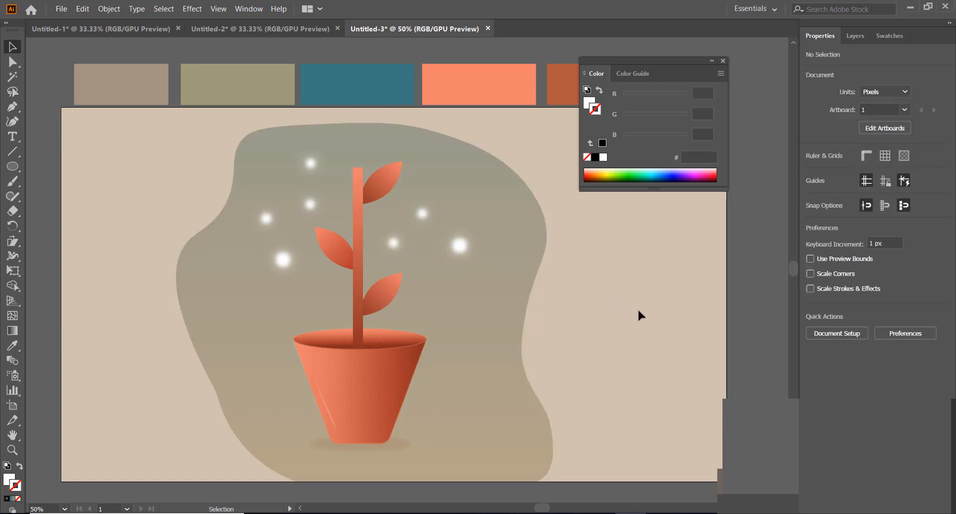
Step: Close the floating Color panel so it no longer covers the artboard
scroll(636, 318, "down", 2)
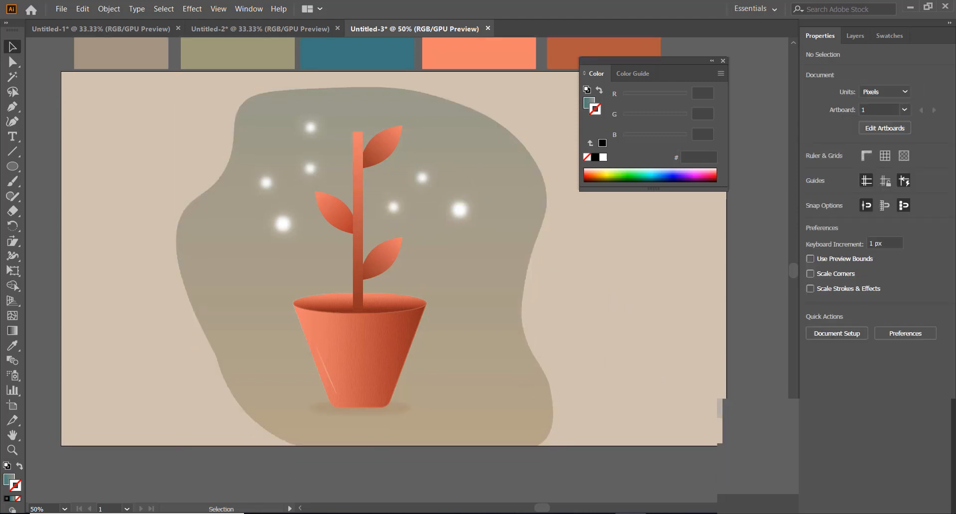
left_click(460, 210)
left_click(627, 286)
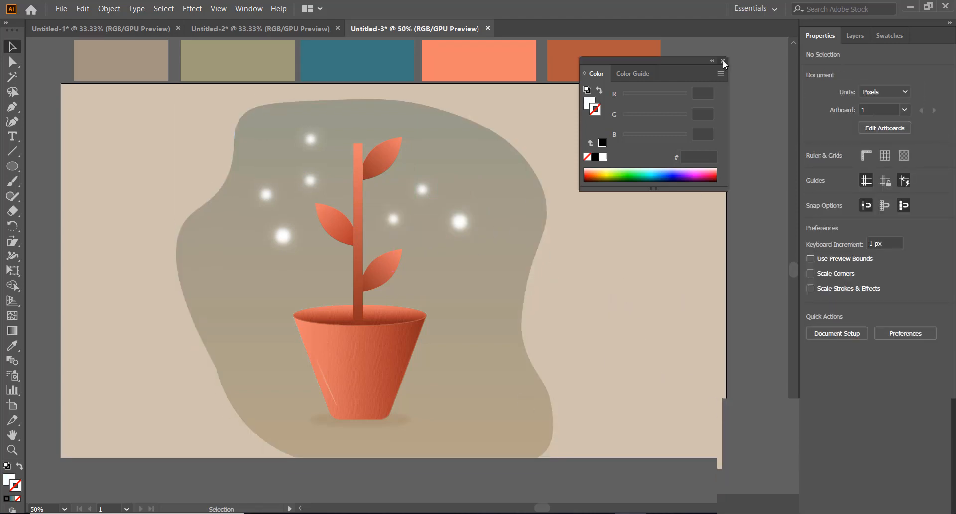
left_click(723, 60)
scroll(760, 164, "up", 3)
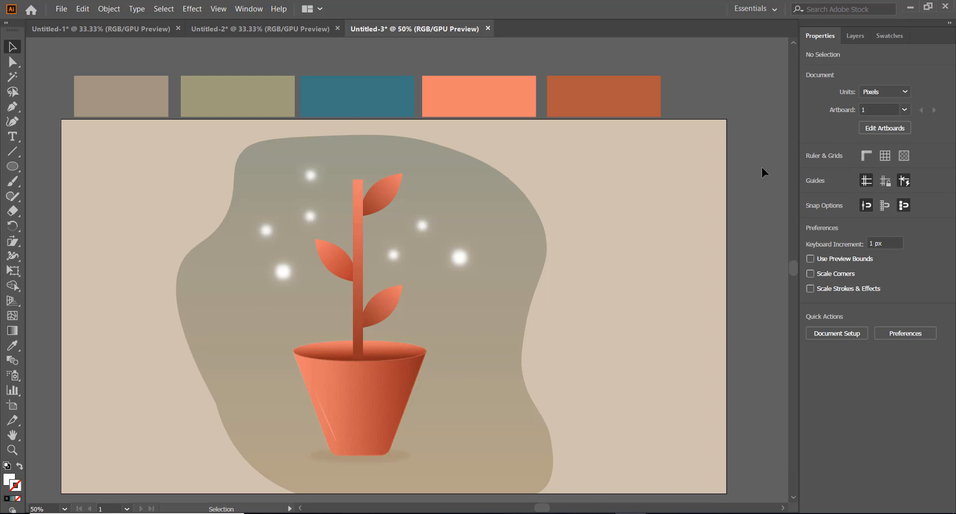
scroll(760, 166, "down", 1)
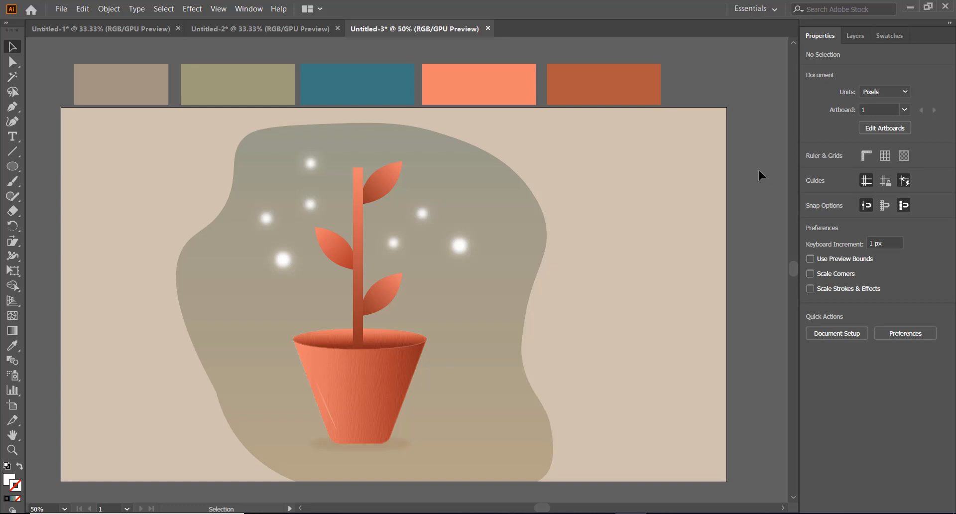
scroll(758, 174, "down", 1)
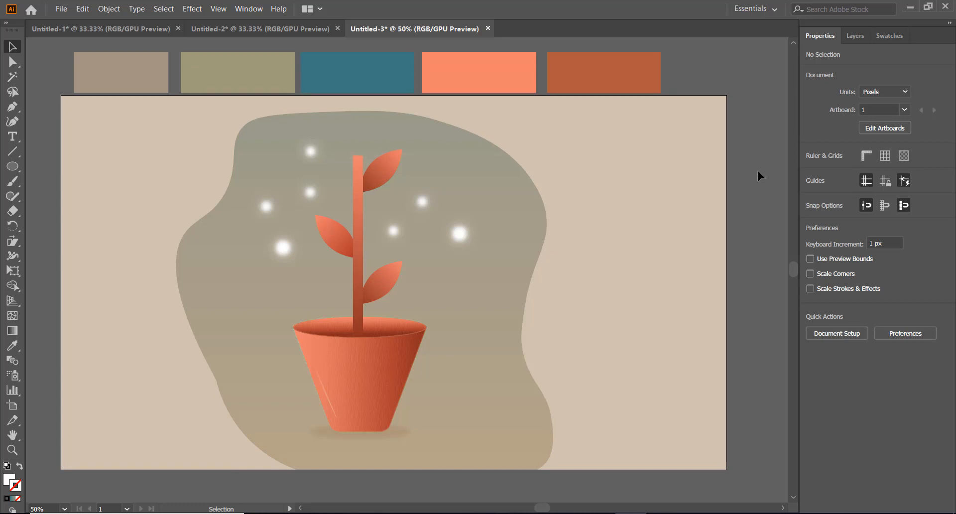
scroll(758, 171, "down", 1)
scroll(757, 171, "up", 1)
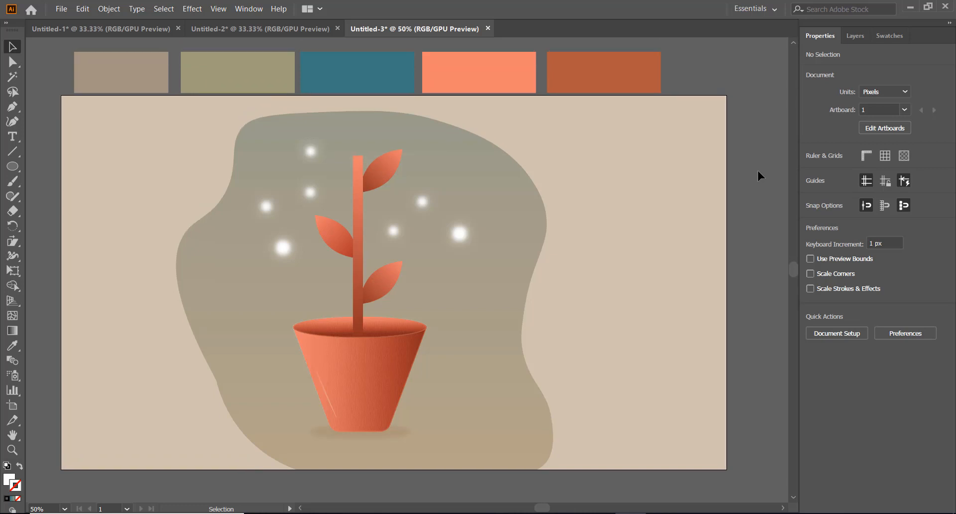